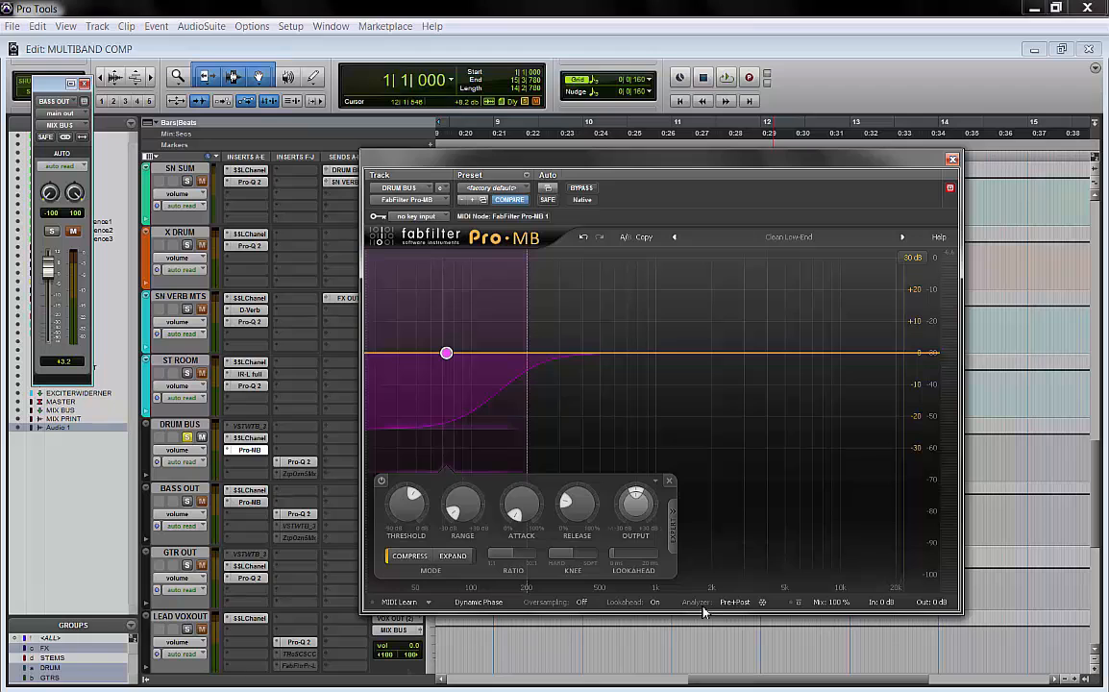
Play back the drum bus in short passes and compare the low band bypassed and active.
key("space")
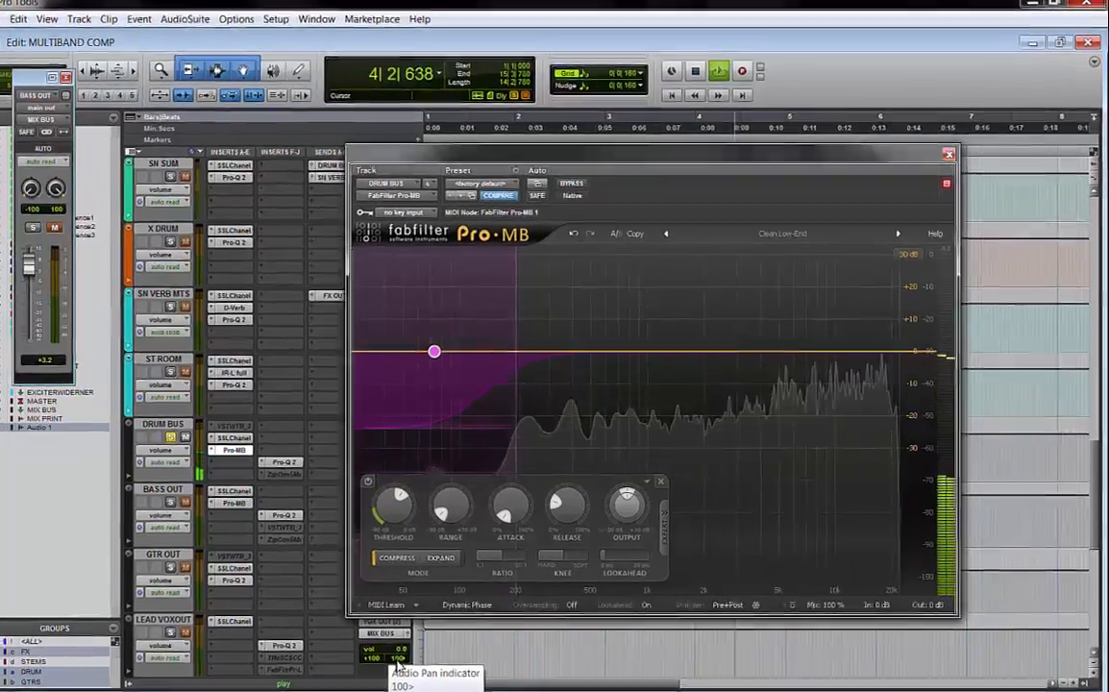
key("space")
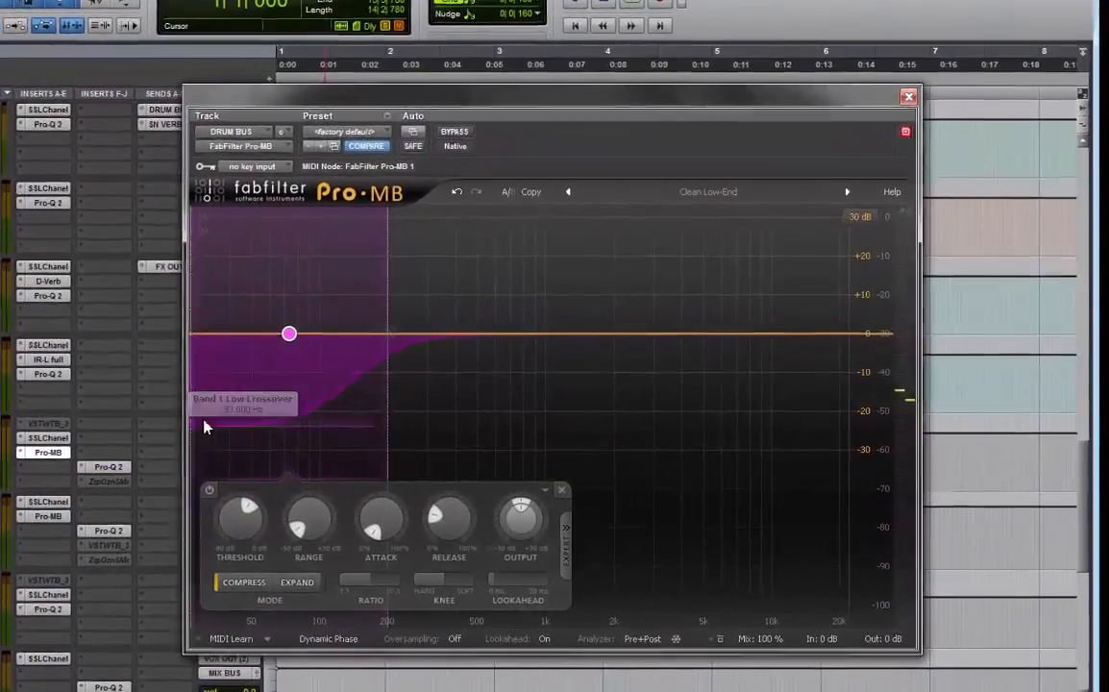
key("space")
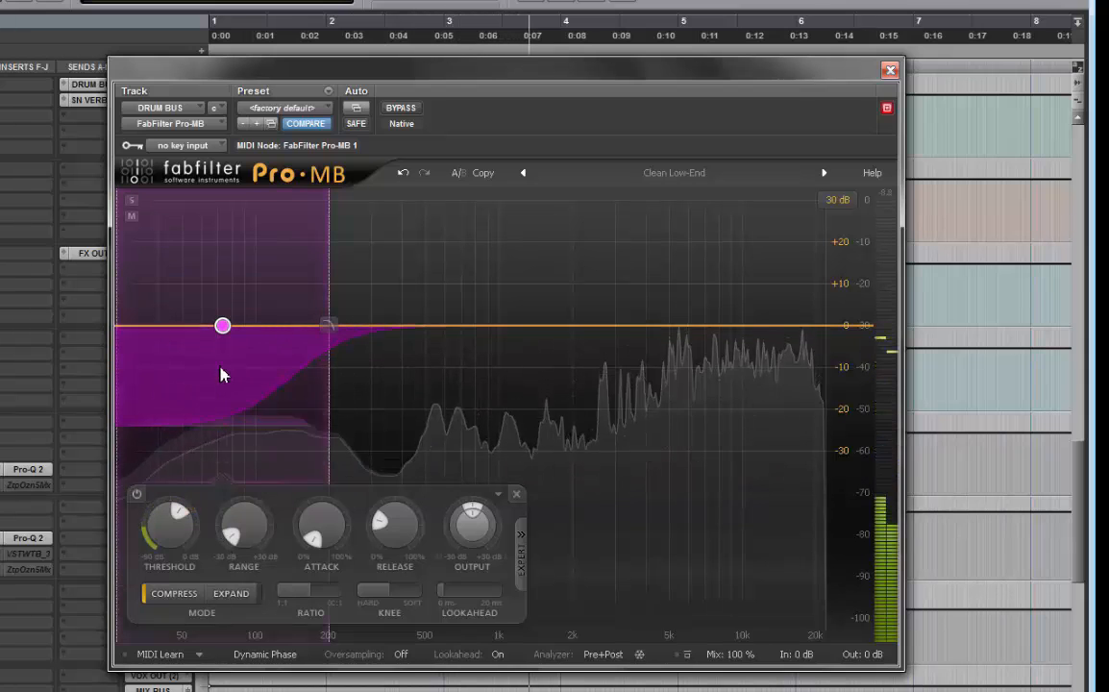
key("space")
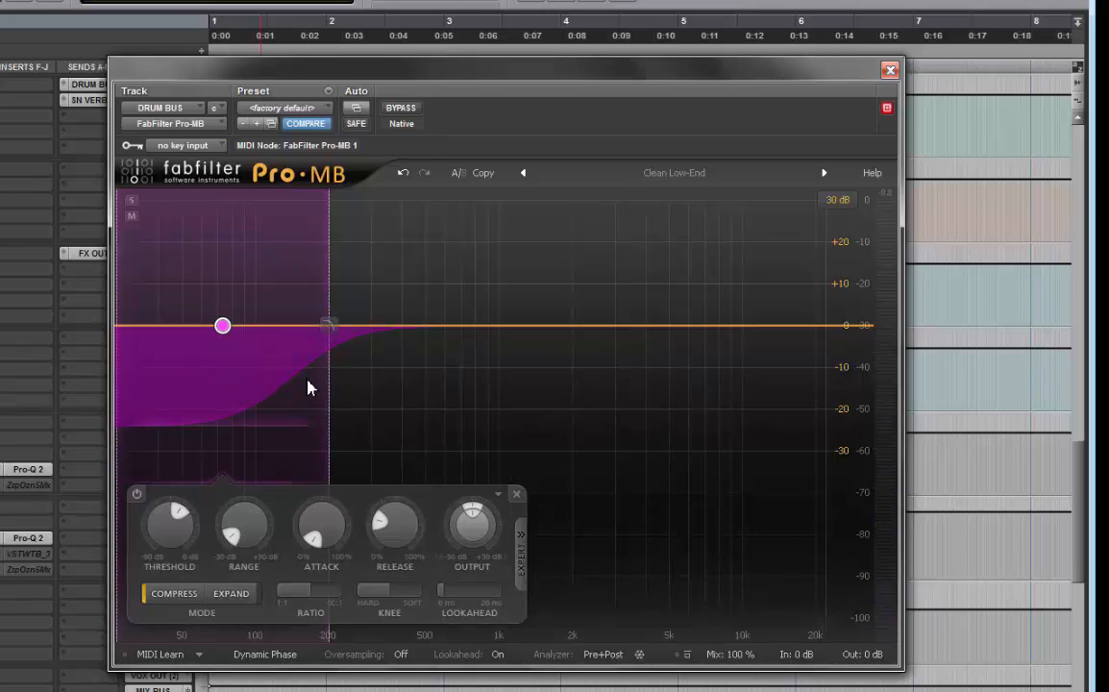
key("space")
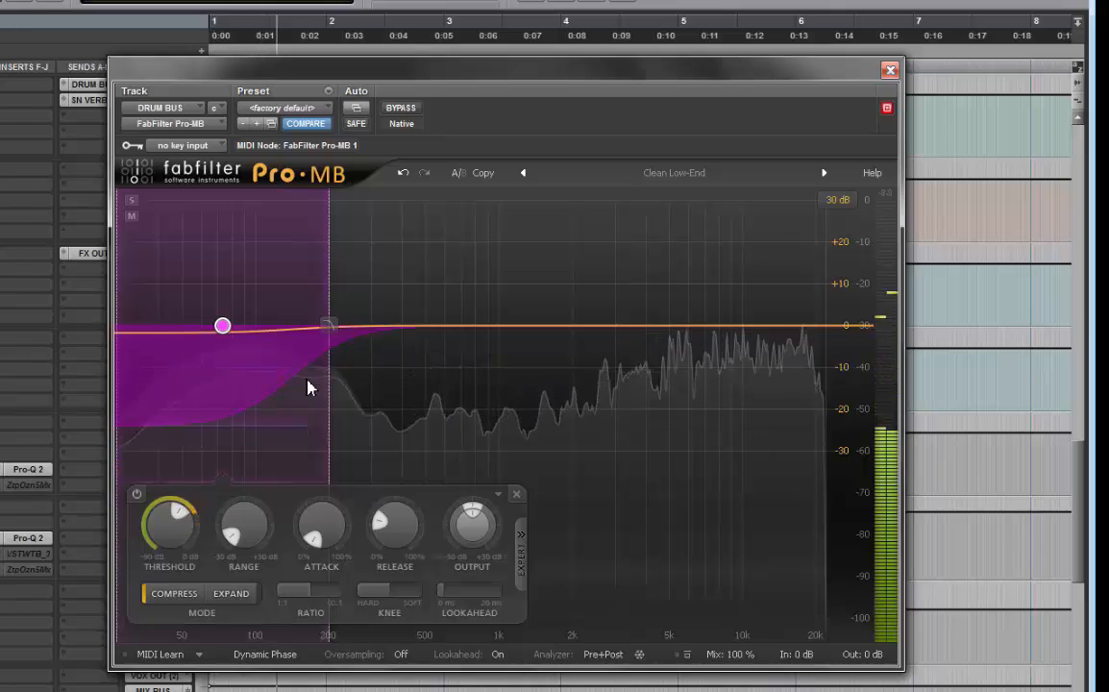
left_click(137, 496)
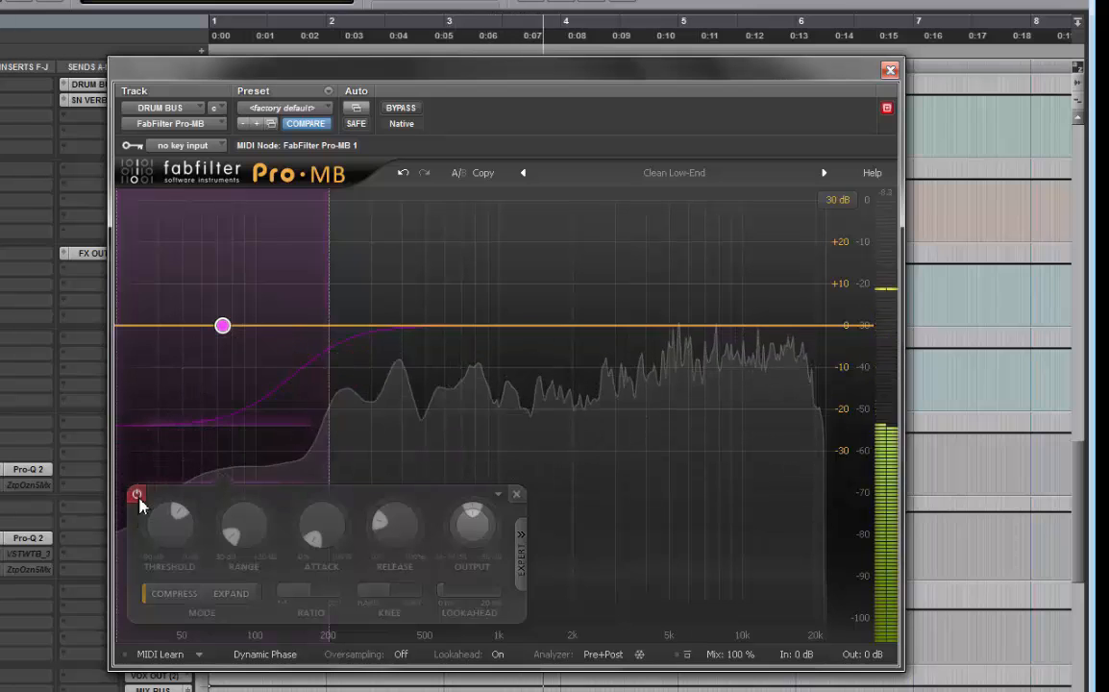
left_click(139, 496)
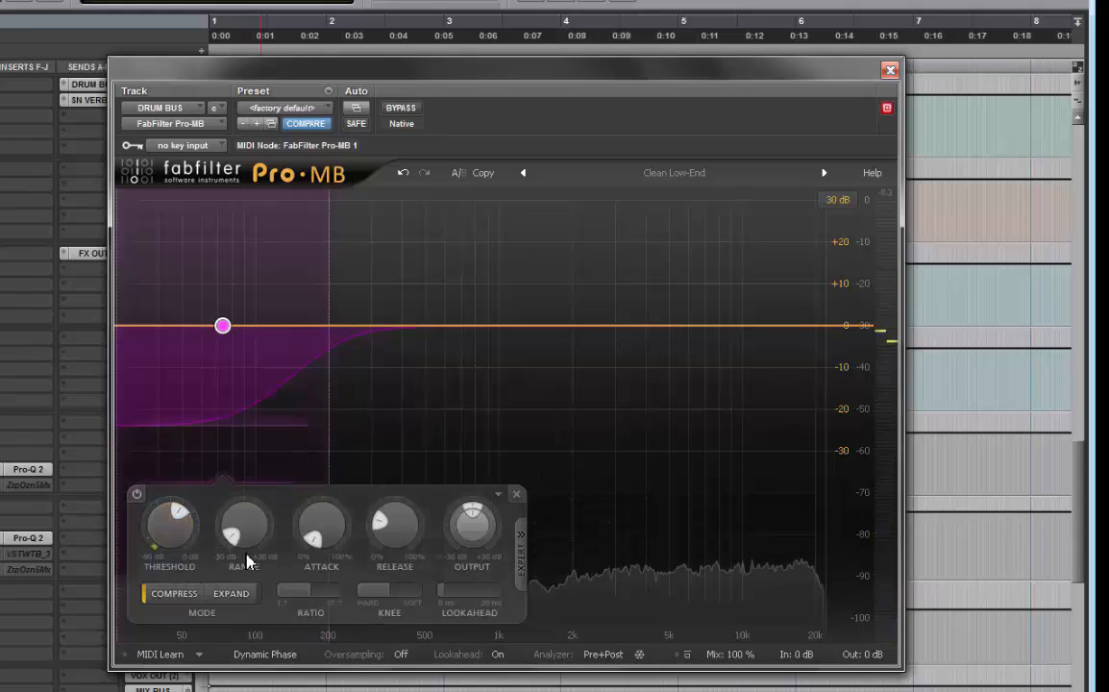
Set the low band's range to about -13.5 dB and lengthen its attack while the drums play.
mouse_move(257, 545)
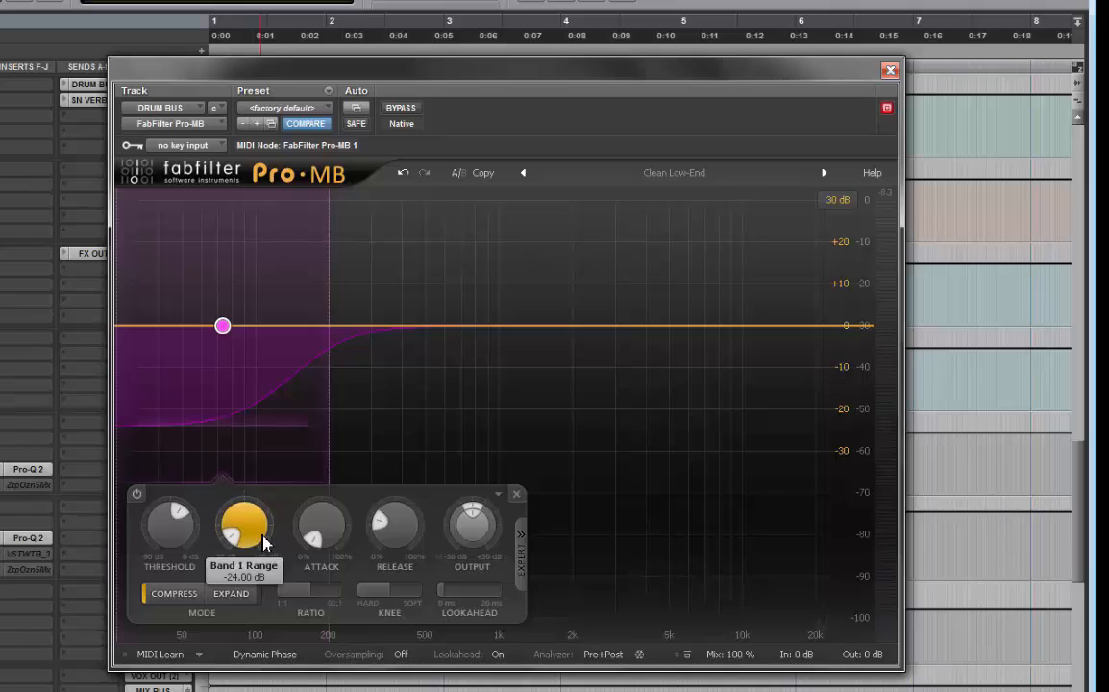
mouse_move(327, 545)
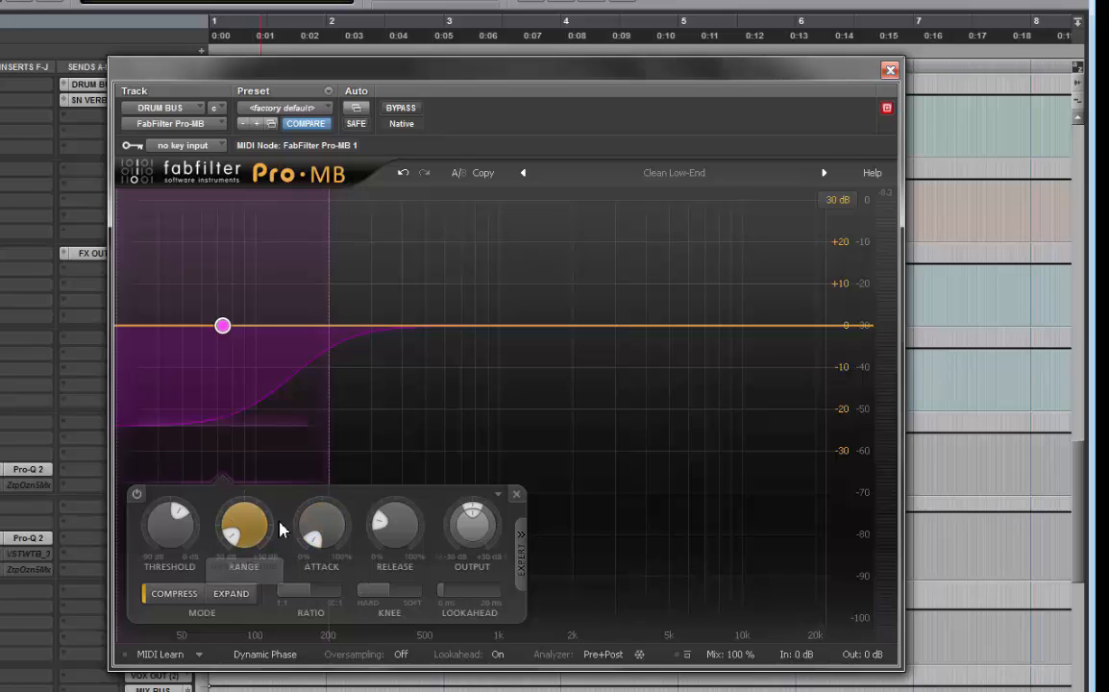
key("space")
left_click_drag(250, 527, 252, 493)
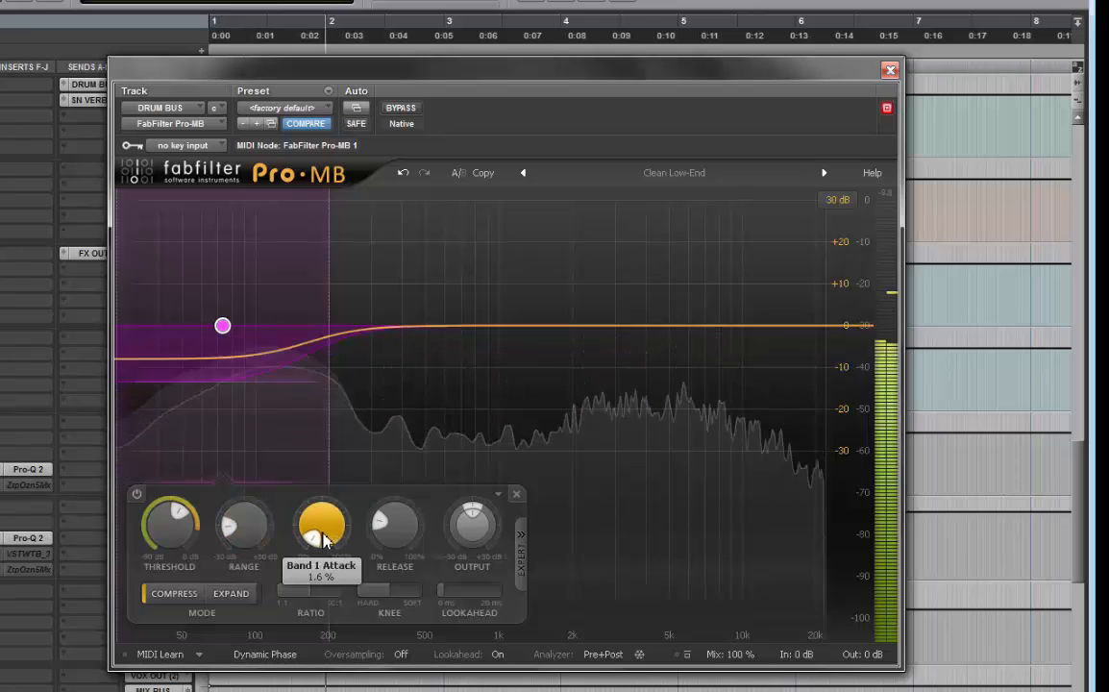
left_click_drag(320, 533, 320, 512)
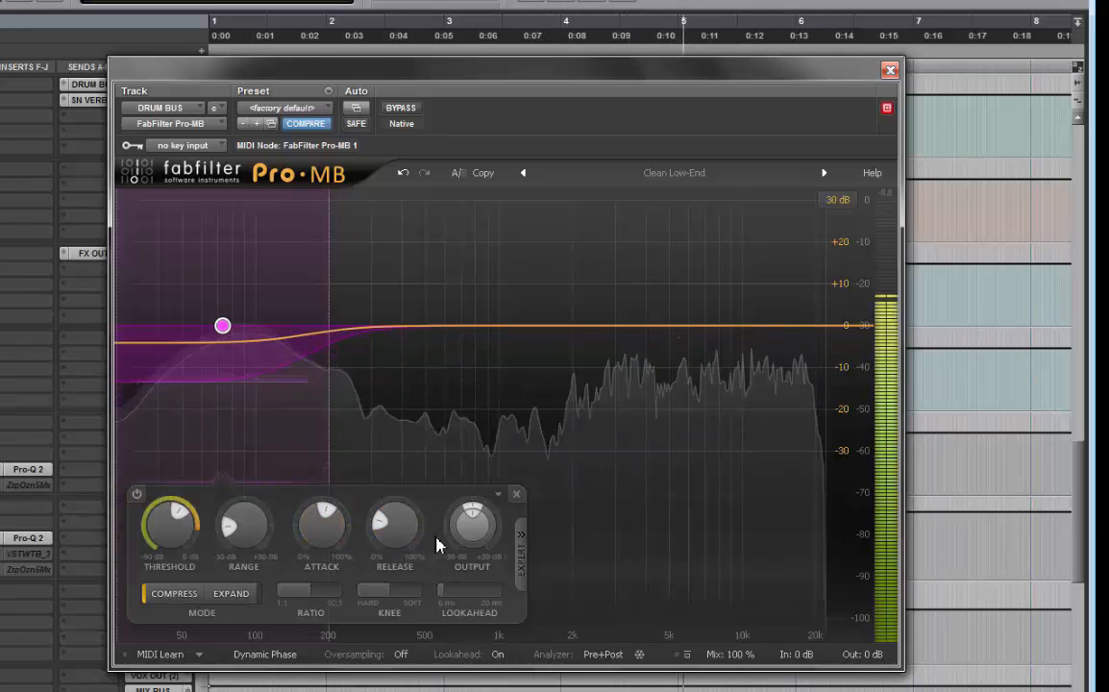
key("space")
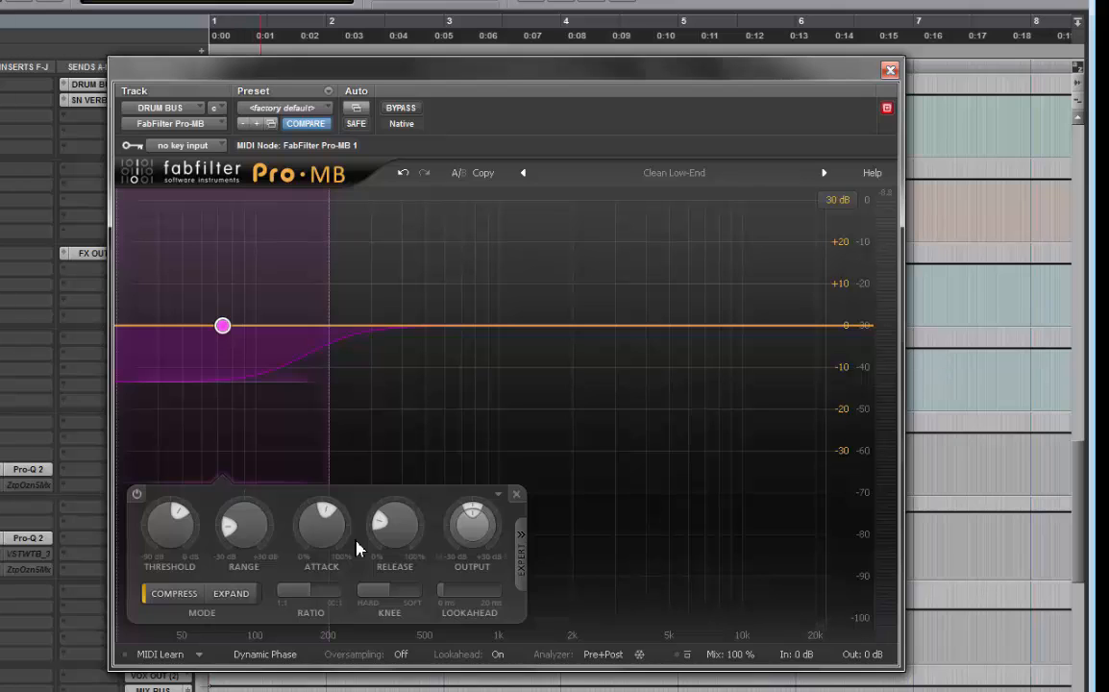
Compare the low band's attack at 0% during playback with a slower setting, leaving it at about 68%.
key("space")
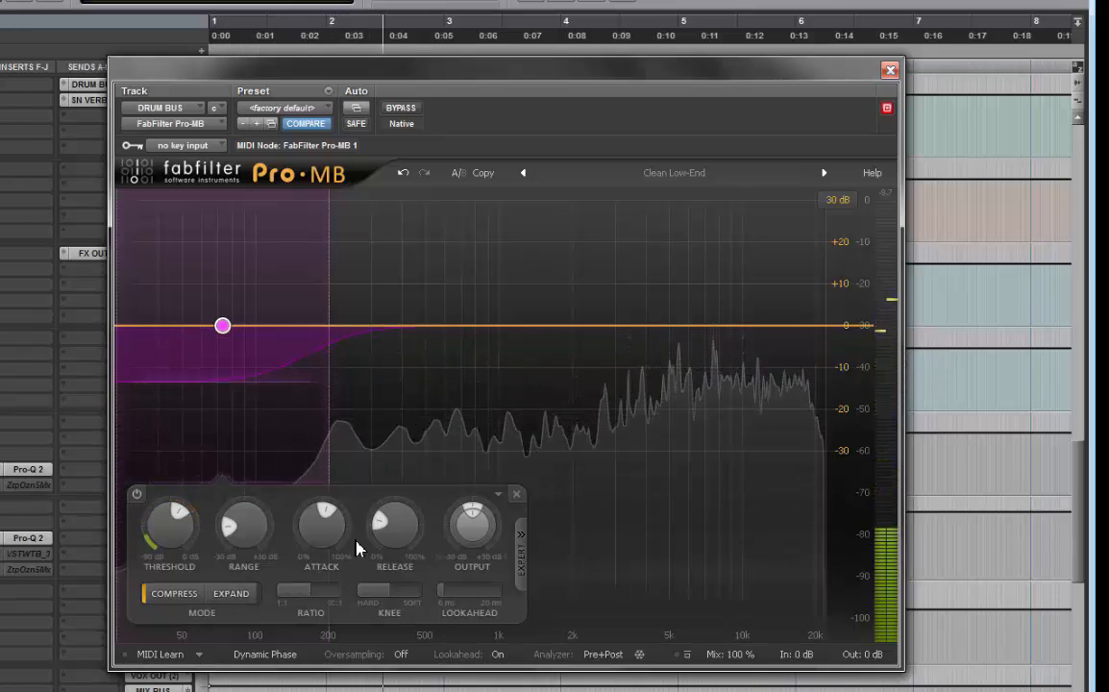
left_click_drag(327, 527, 314, 678)
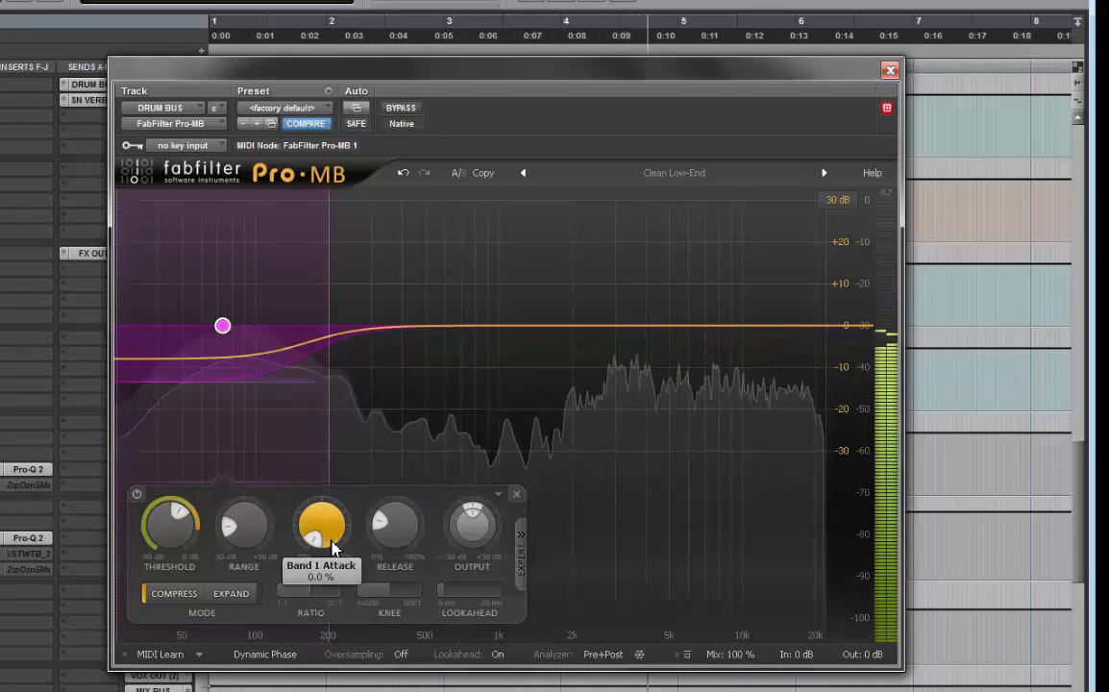
left_click_drag(335, 547, 405, 412)
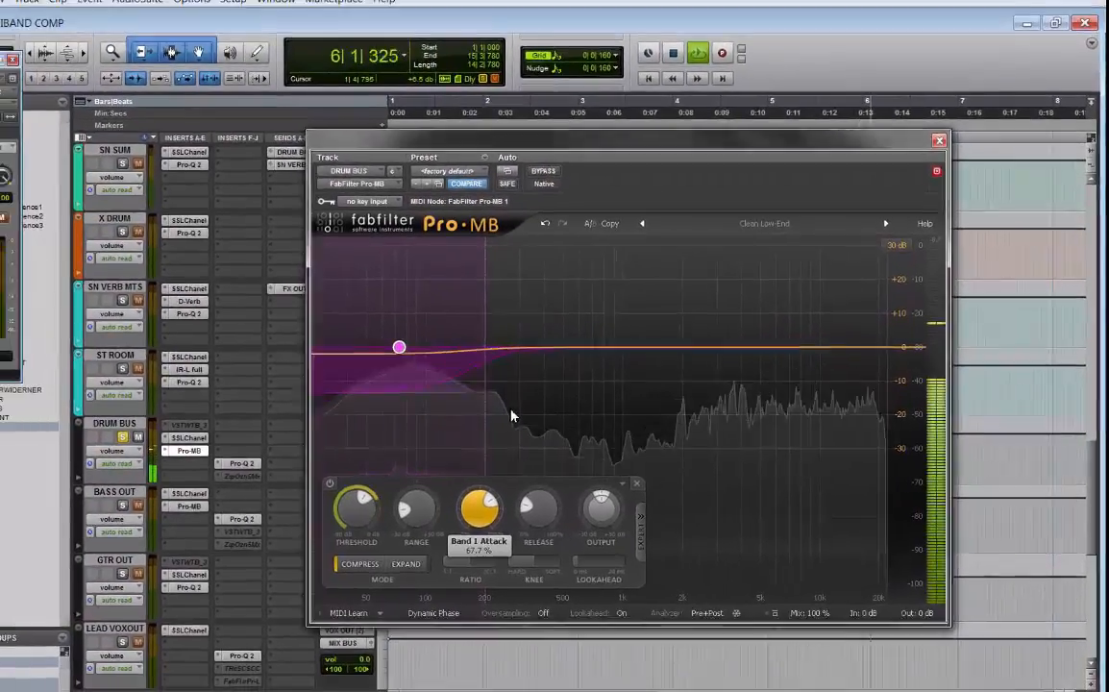
key("space")
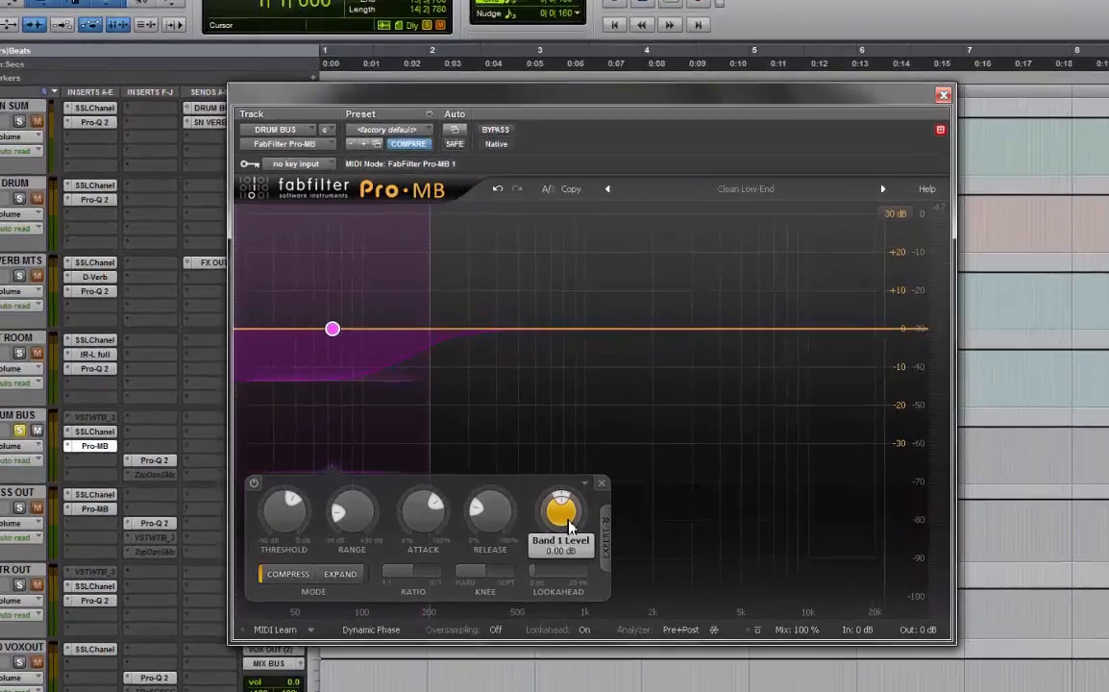
Raise the low band's output to about +6 dB and audition the compressed drum bus.
left_click_drag(569, 526, 534, 481)
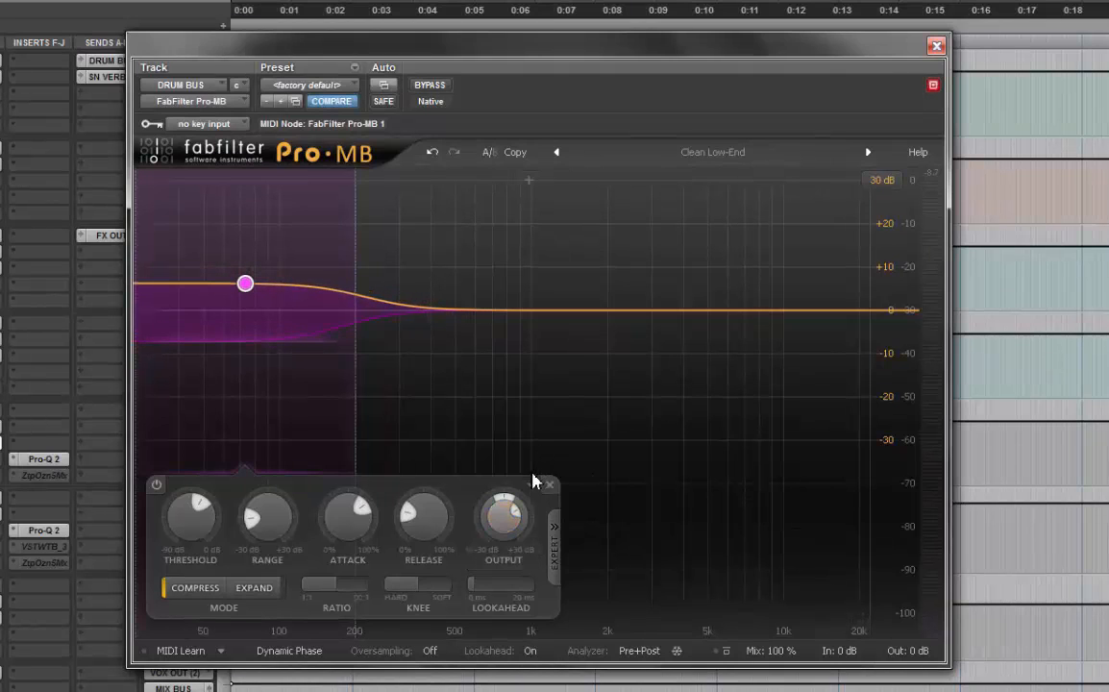
key("space")
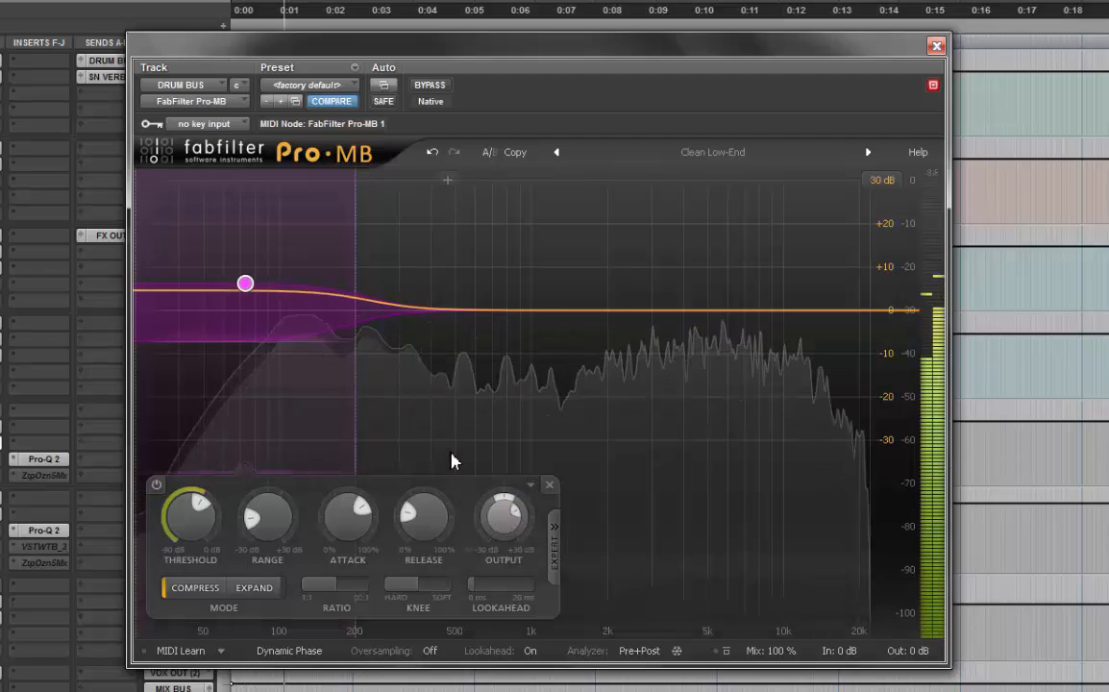
mouse_move(268, 504)
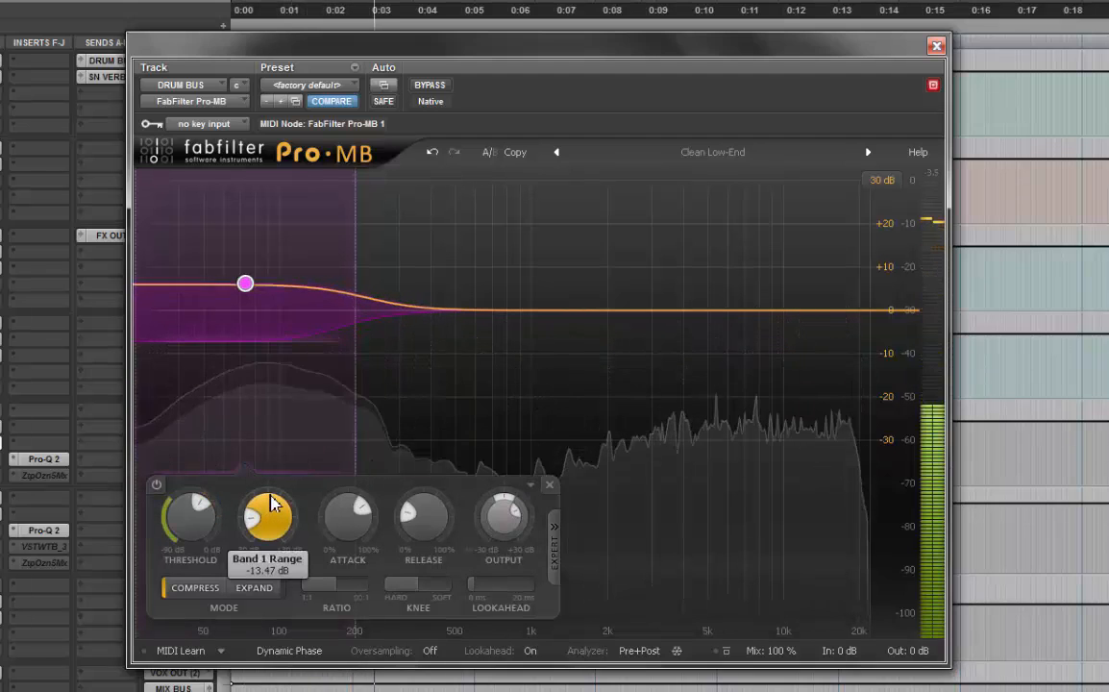
key("space")
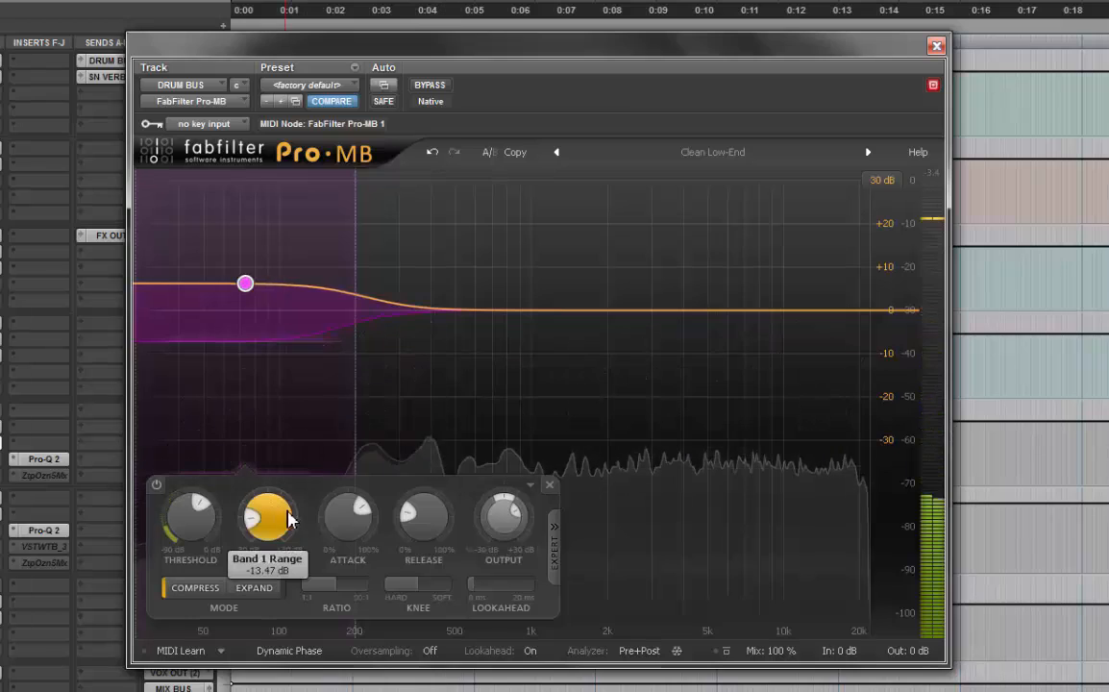
Switch the low band to Expand mode, set its range to about -22.8 dB and start playback.
left_click(257, 589)
left_click_drag(269, 560, 274, 573)
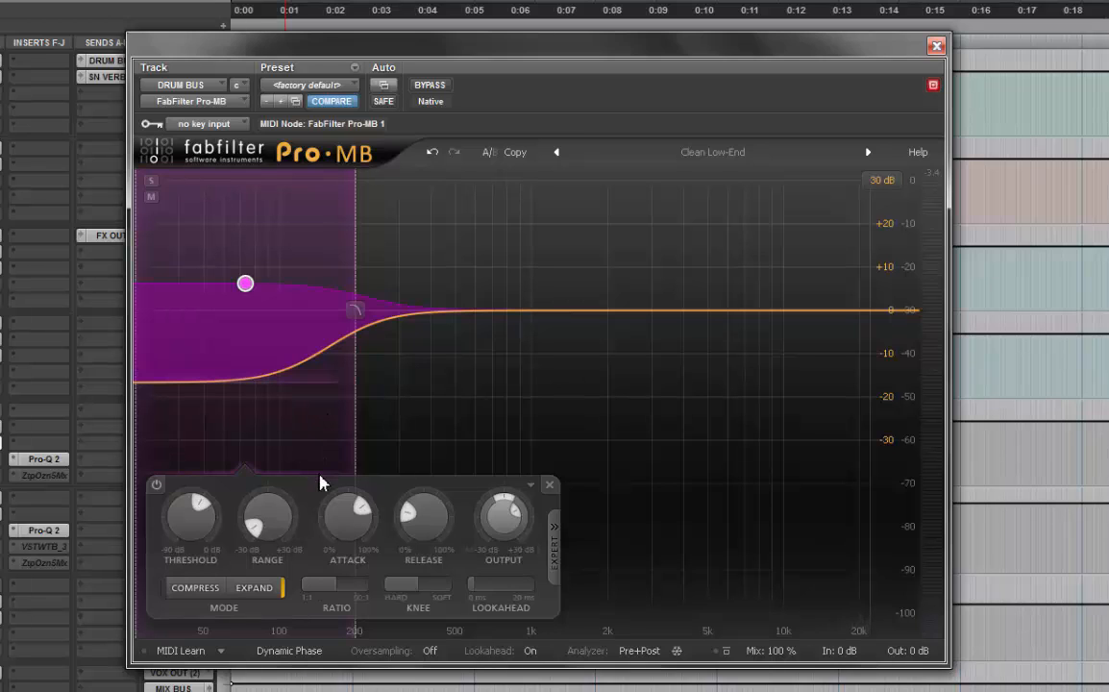
key("space")
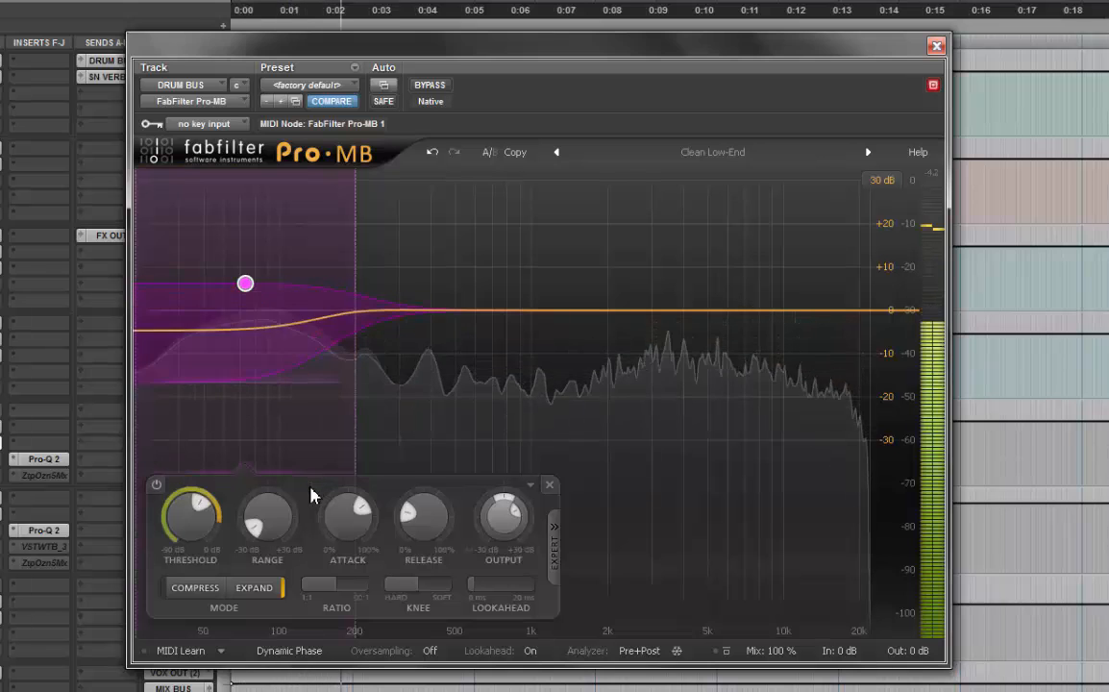
Raise the low band's threshold and shorten its attack to the minimum for the drum expansion.
left_click_drag(204, 490, 205, 509)
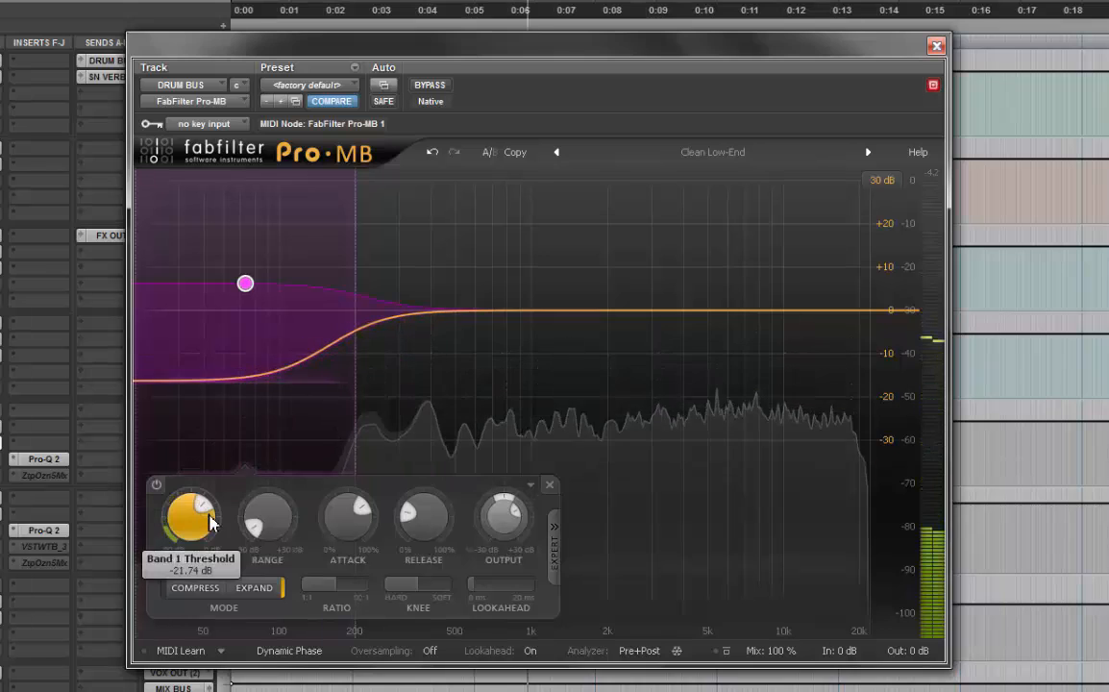
left_click_drag(346, 534, 384, 665)
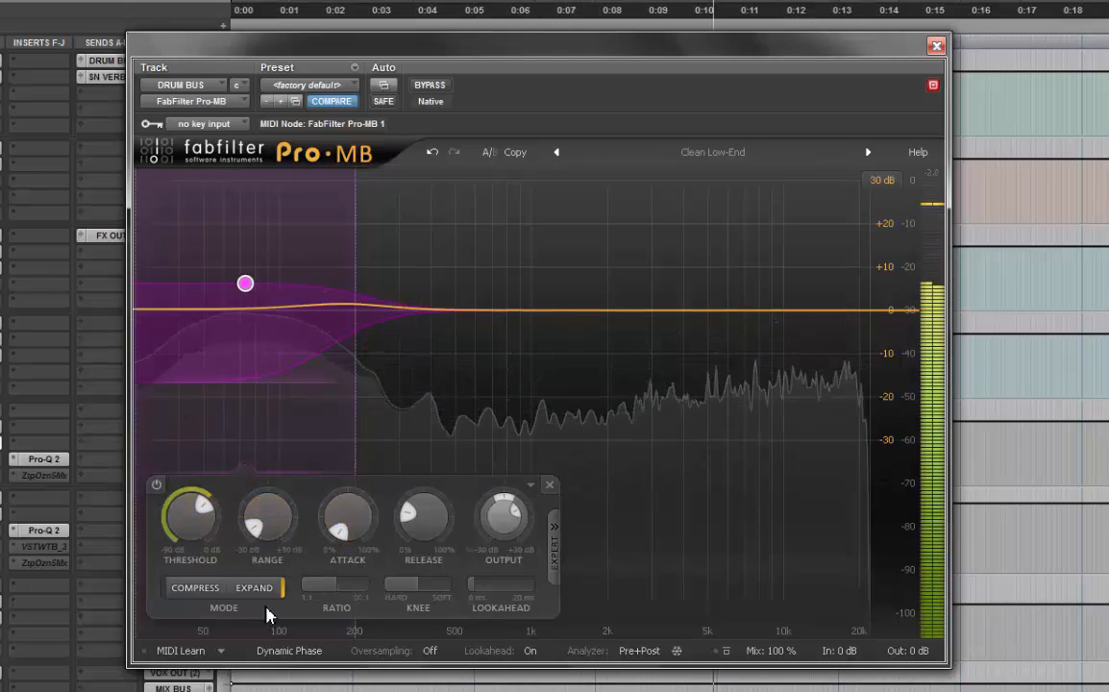
mouse_move(190, 524)
left_mouse_down()
mouse_move(195, 534)
mouse_move(195, 516)
left_mouse_up()
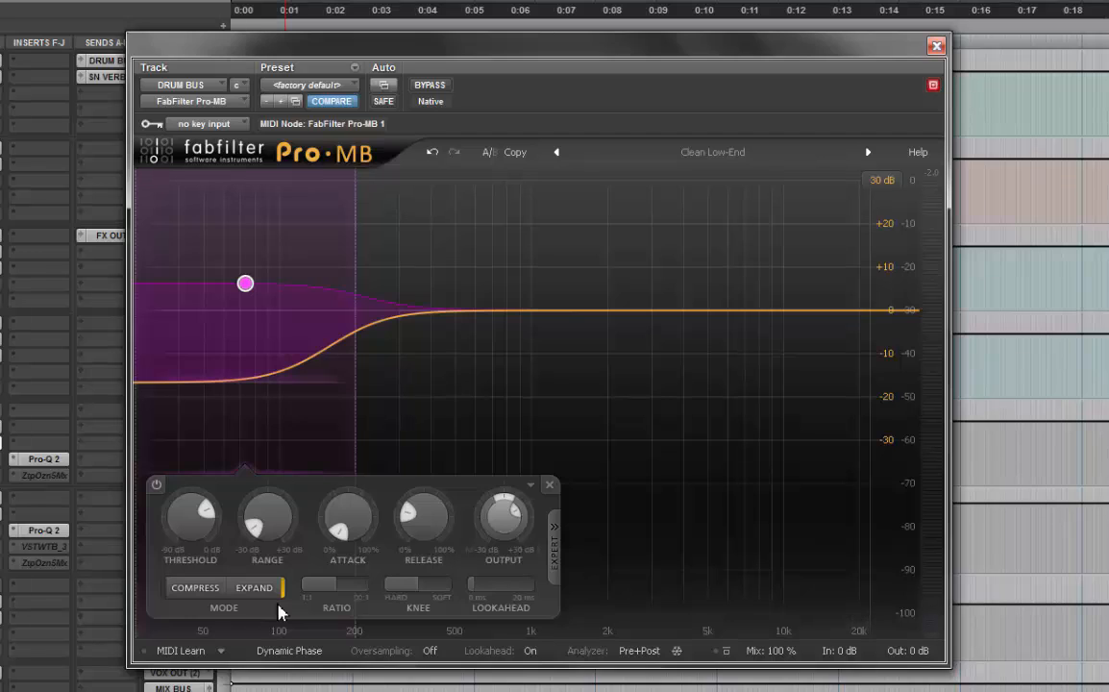
Compare the low band's expansion bypassed and active during playback, and lower its output to about +2 dB.
mouse_move(510, 533)
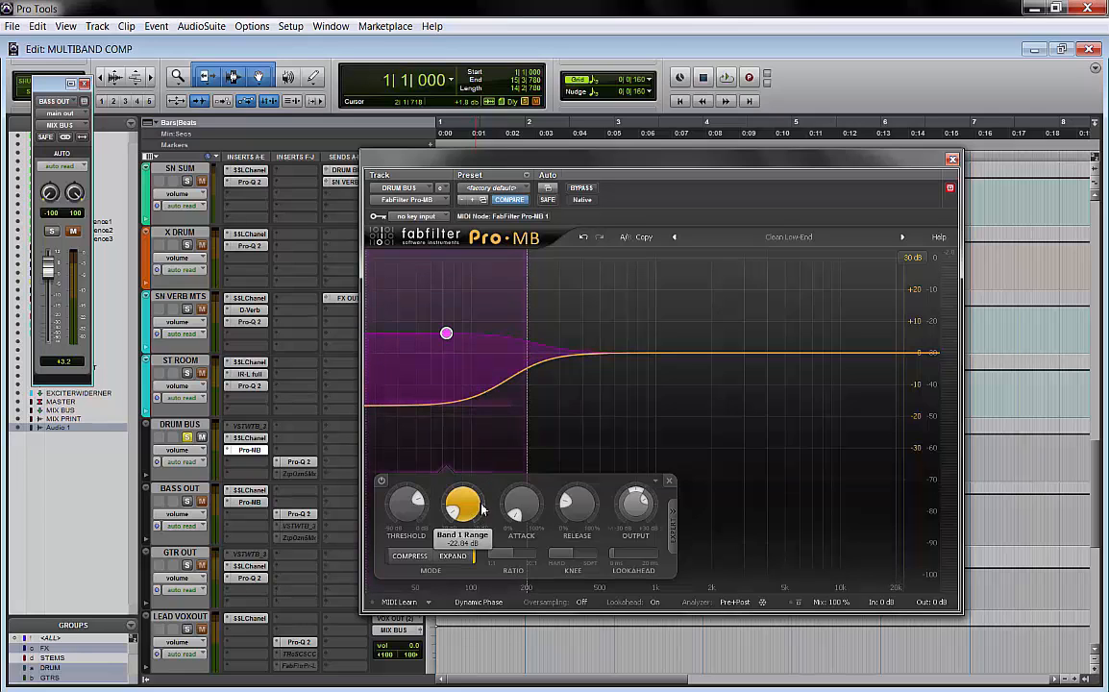
key("space")
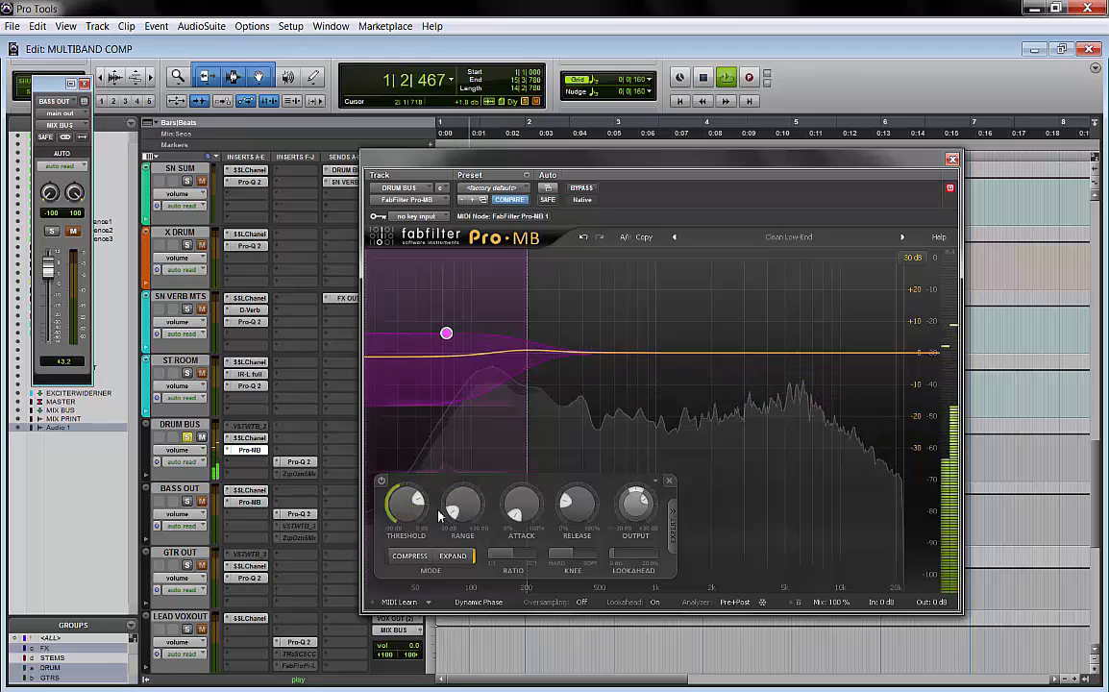
left_click(382, 480)
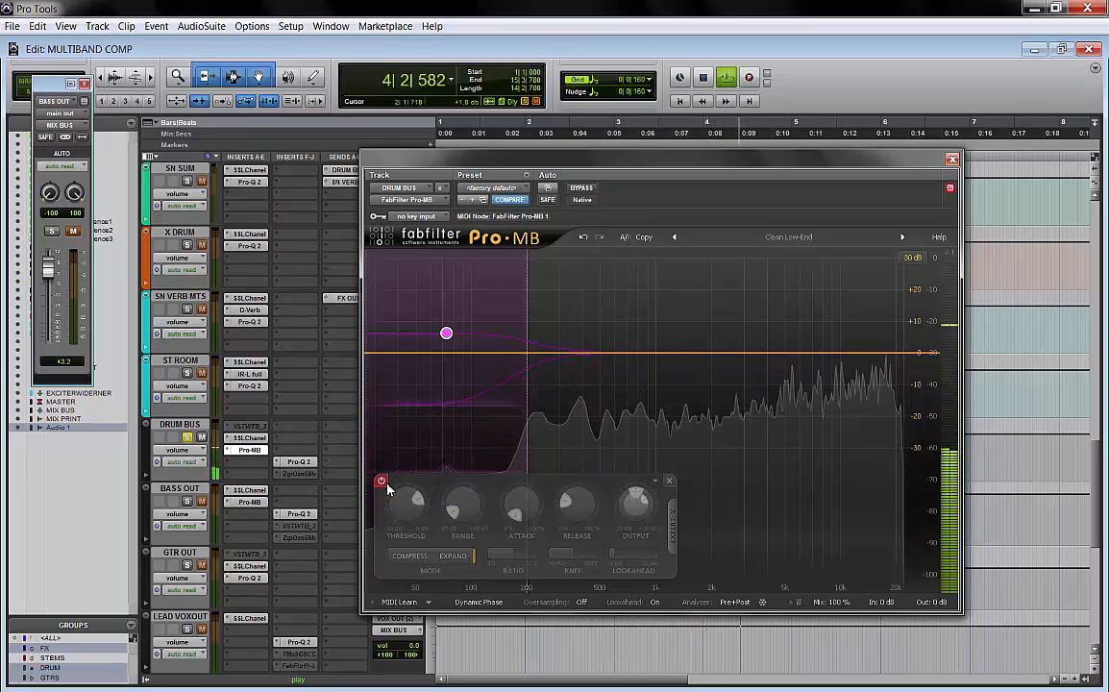
left_click(381, 481)
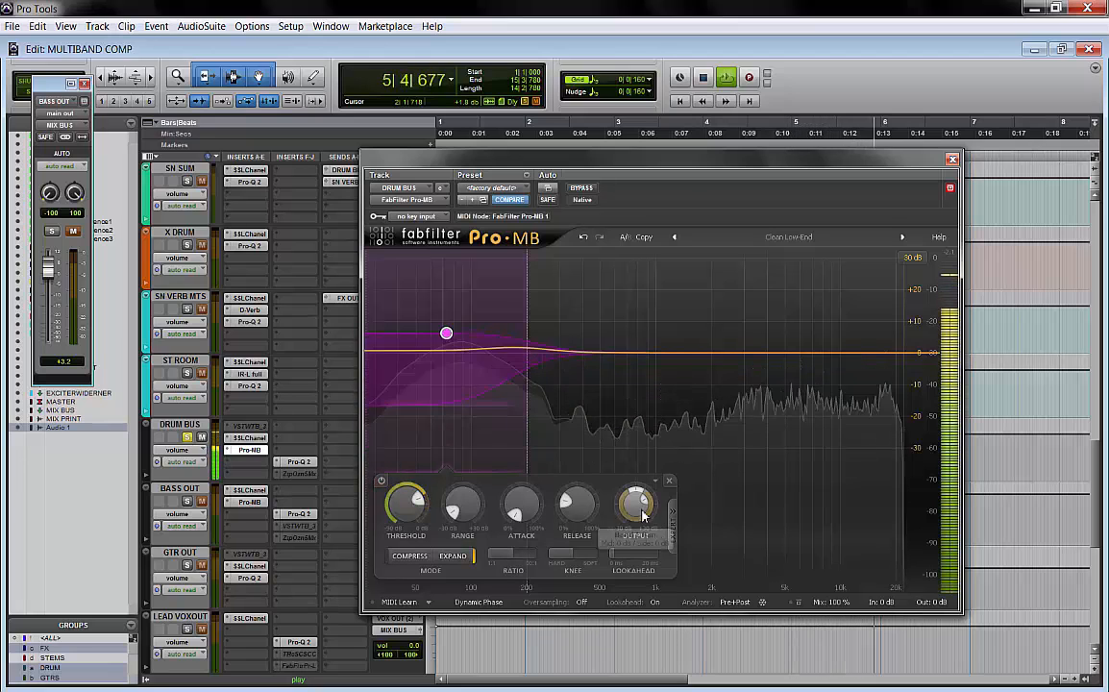
left_click_drag(639, 517, 641, 543)
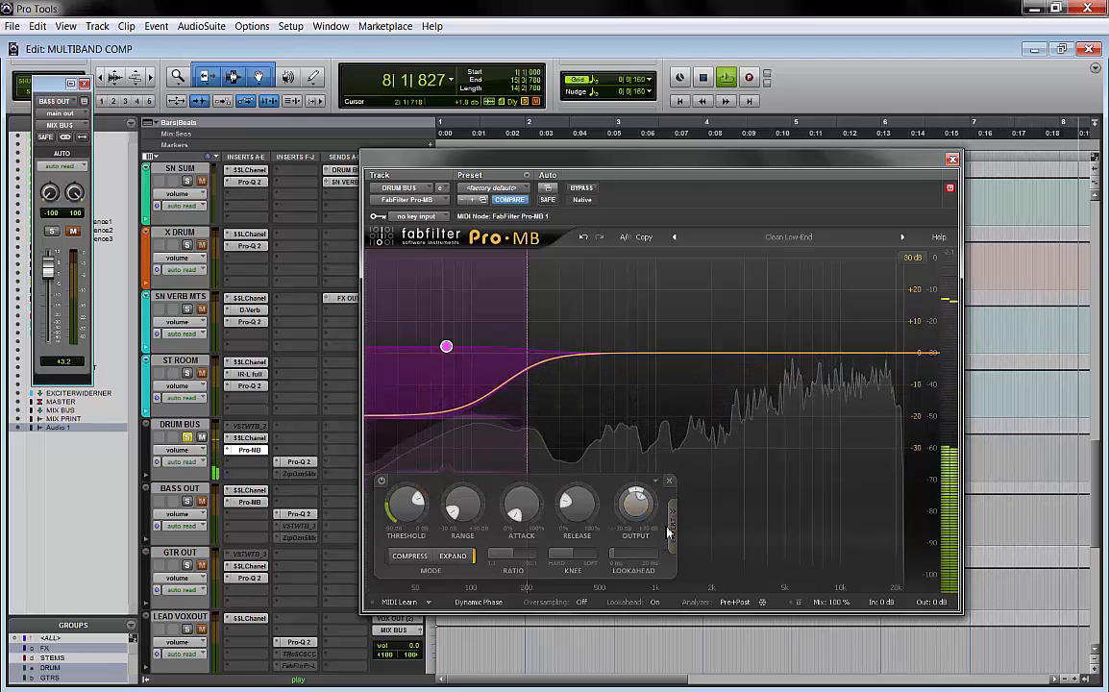
key("space")
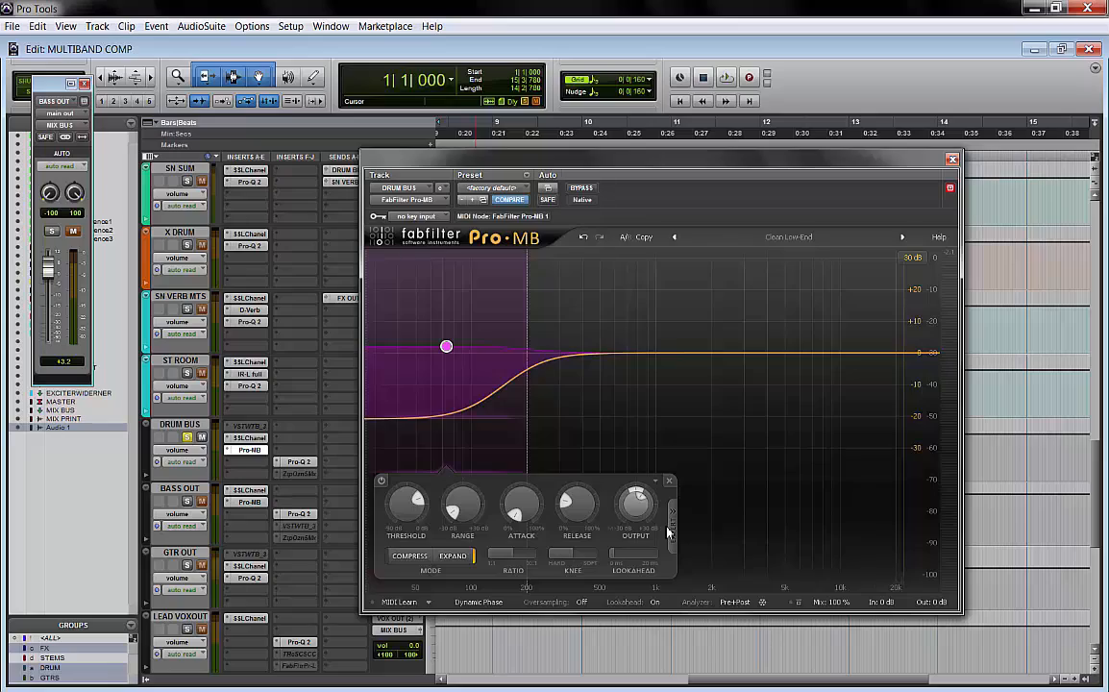
Add a second band in the high frequencies, covering the range above about 7.5 kHz.
left_click(865, 356)
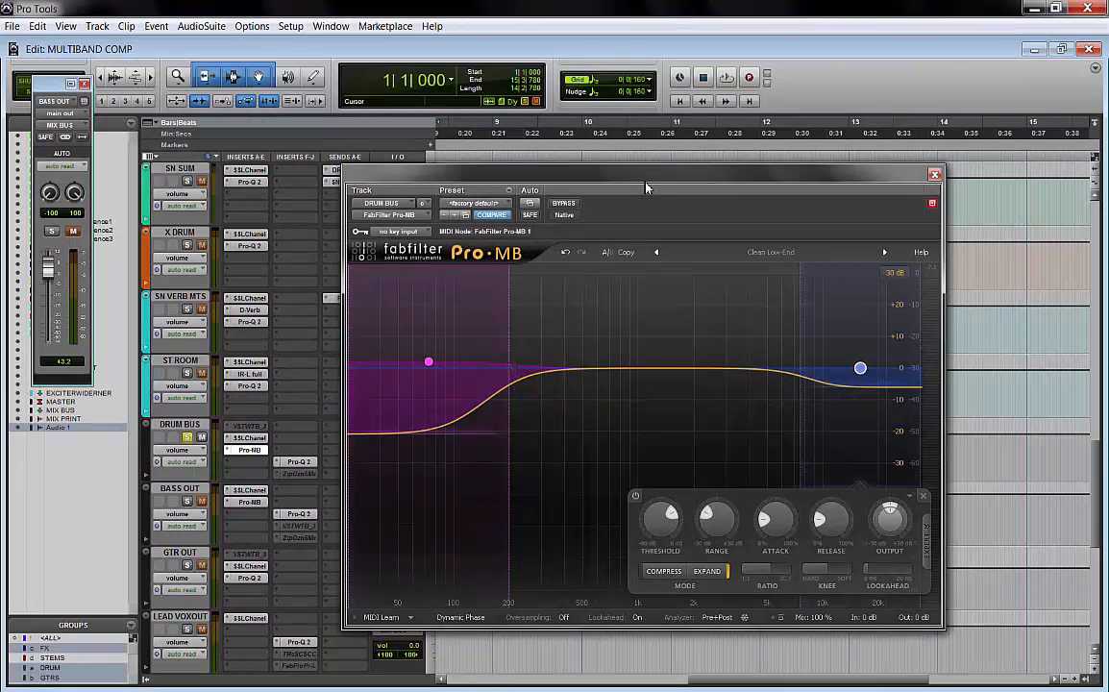
Select the drum section from 10|1|000 to 13|3|320 in the timeline and start playback.
left_click_drag(646, 187, 620, 292)
scroll(632, 243, "up", 3)
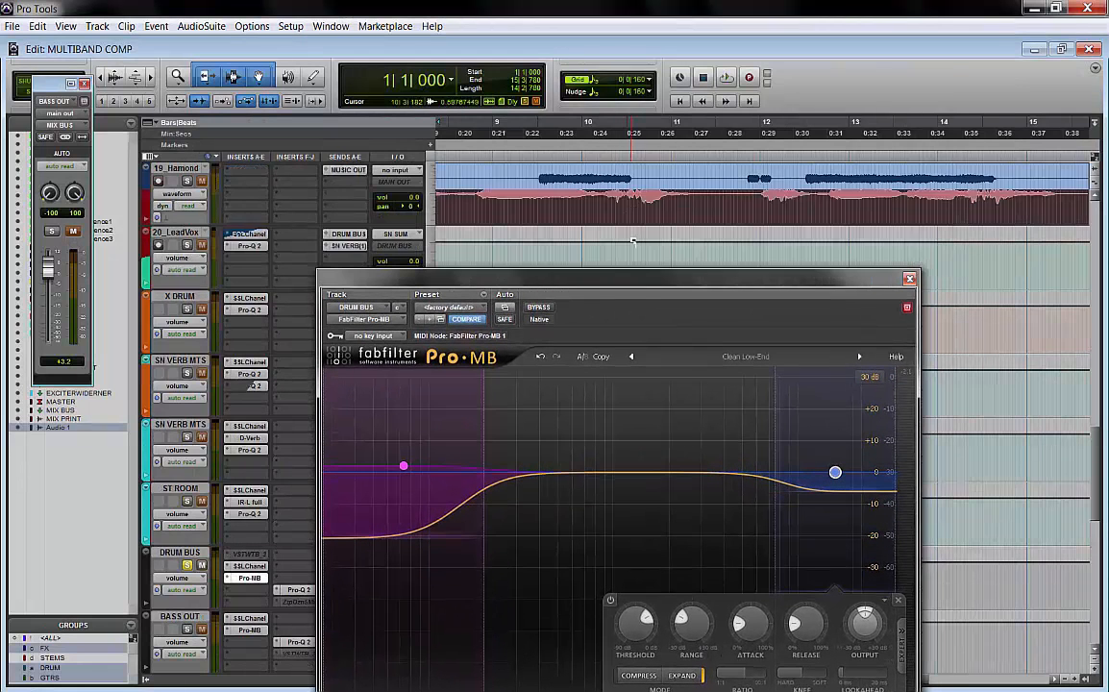
scroll(633, 241, "down", 2)
scroll(633, 244, "up", 1)
key("r")
scroll(633, 246, "up", 1)
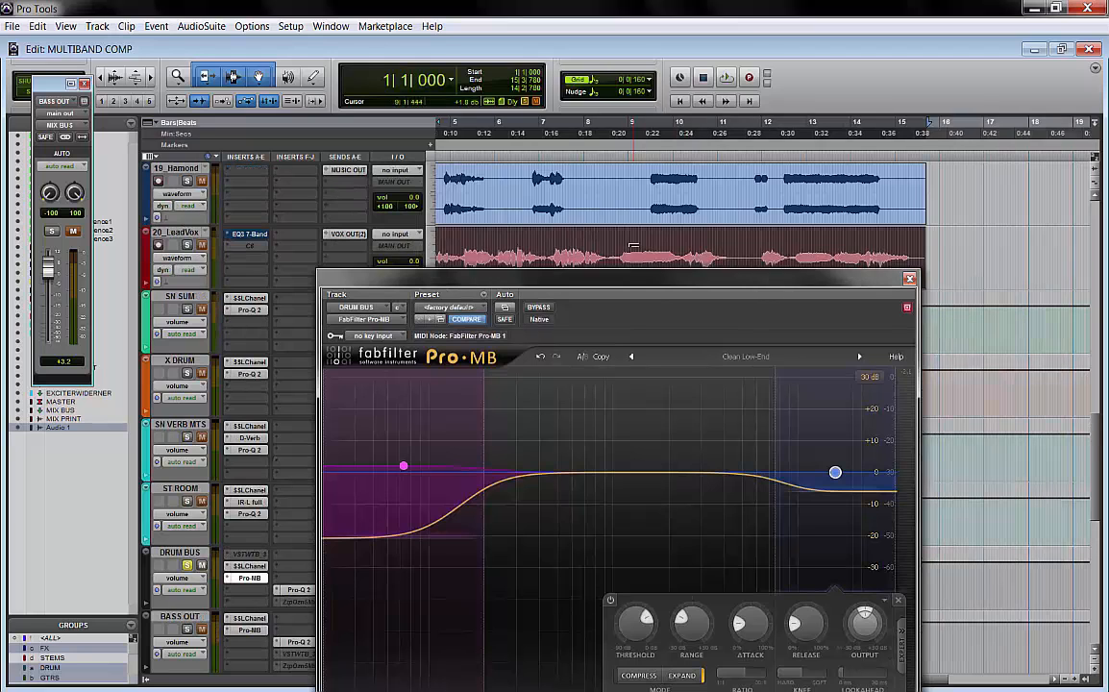
scroll(633, 246, "up", 6)
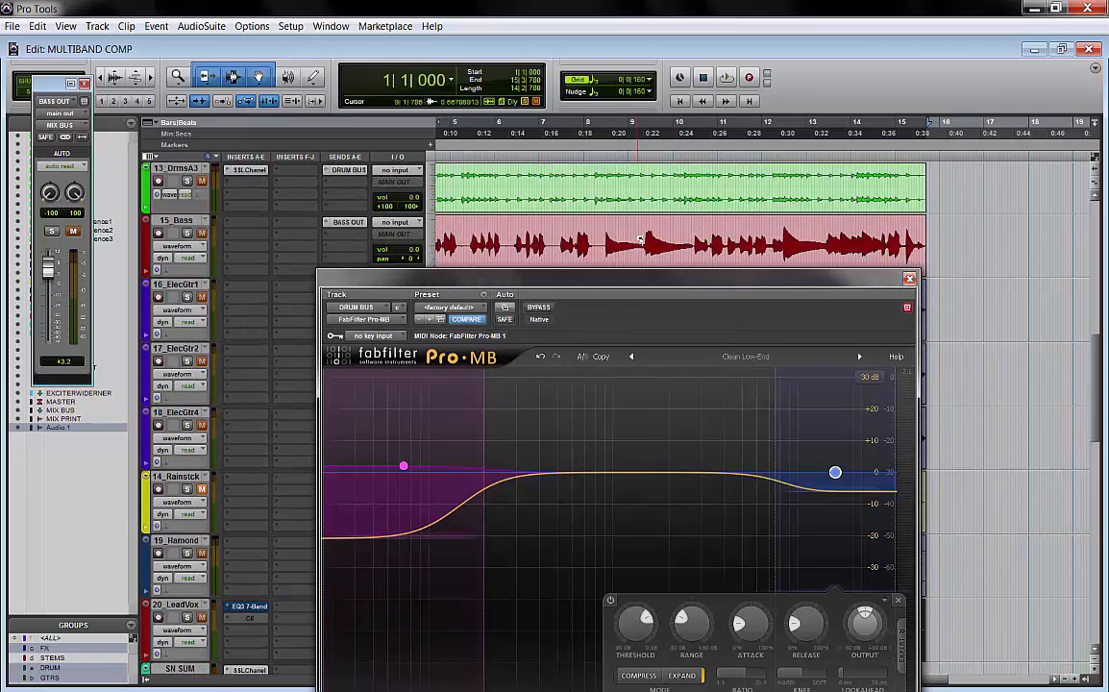
scroll(640, 241, "up", 1)
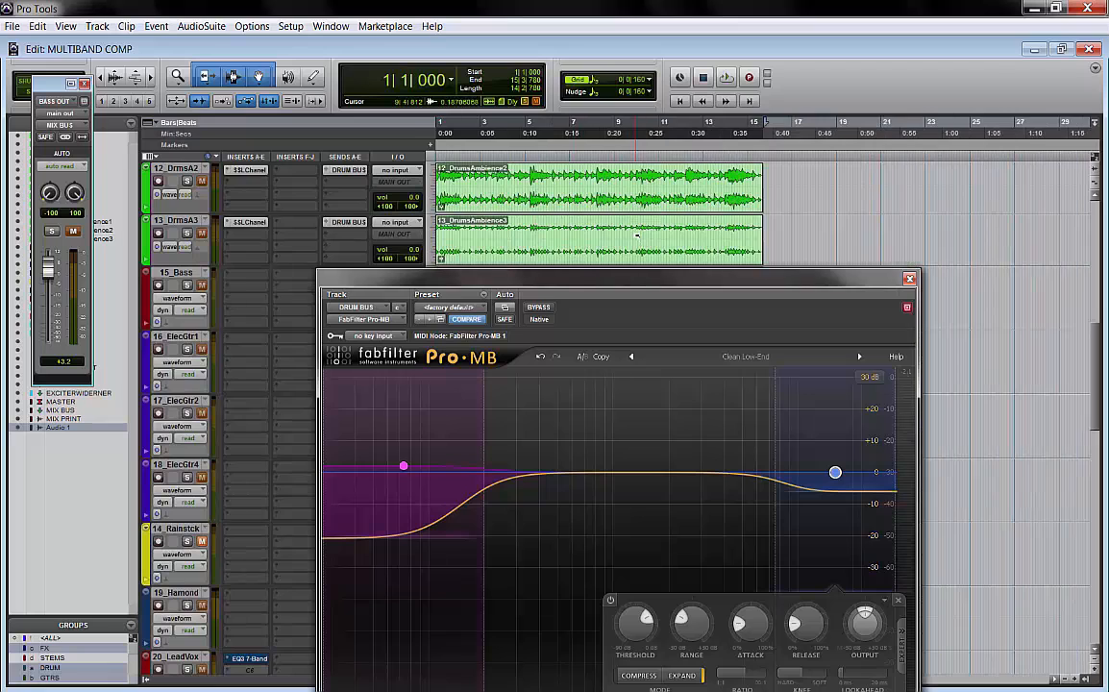
key("r")
key("r")
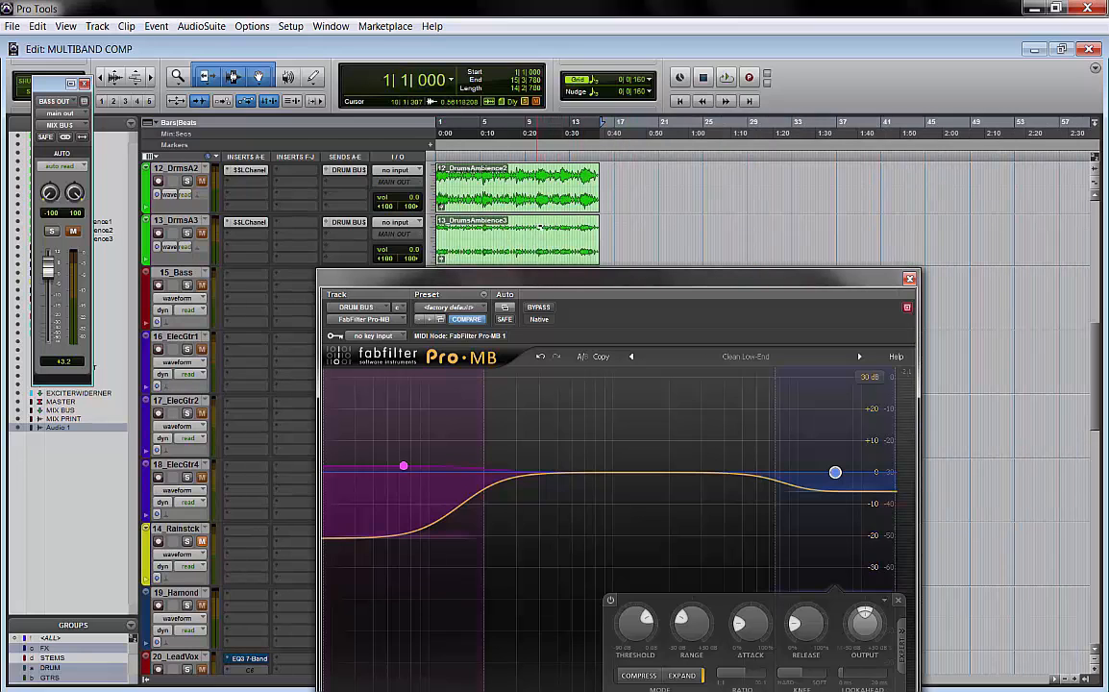
left_click_drag(540, 226, 546, 227)
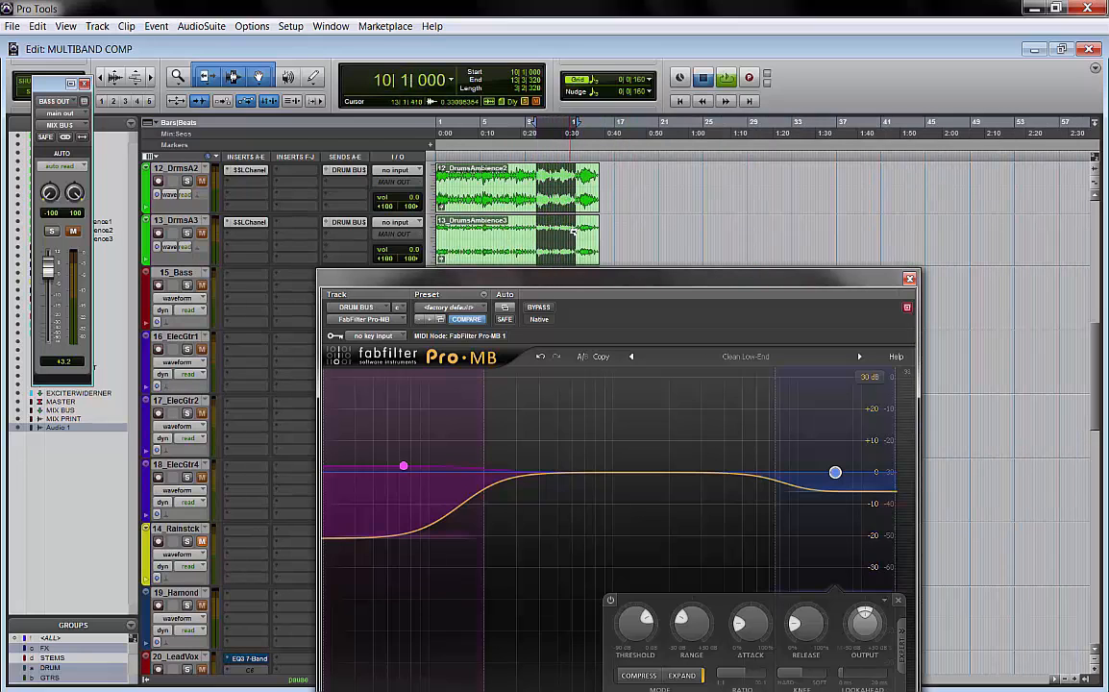
key("space")
Show the hi-hat and overhead tracks, reposition the Pro-MB window over the drum tracks and stop playback.
scroll(572, 232, "up", 3)
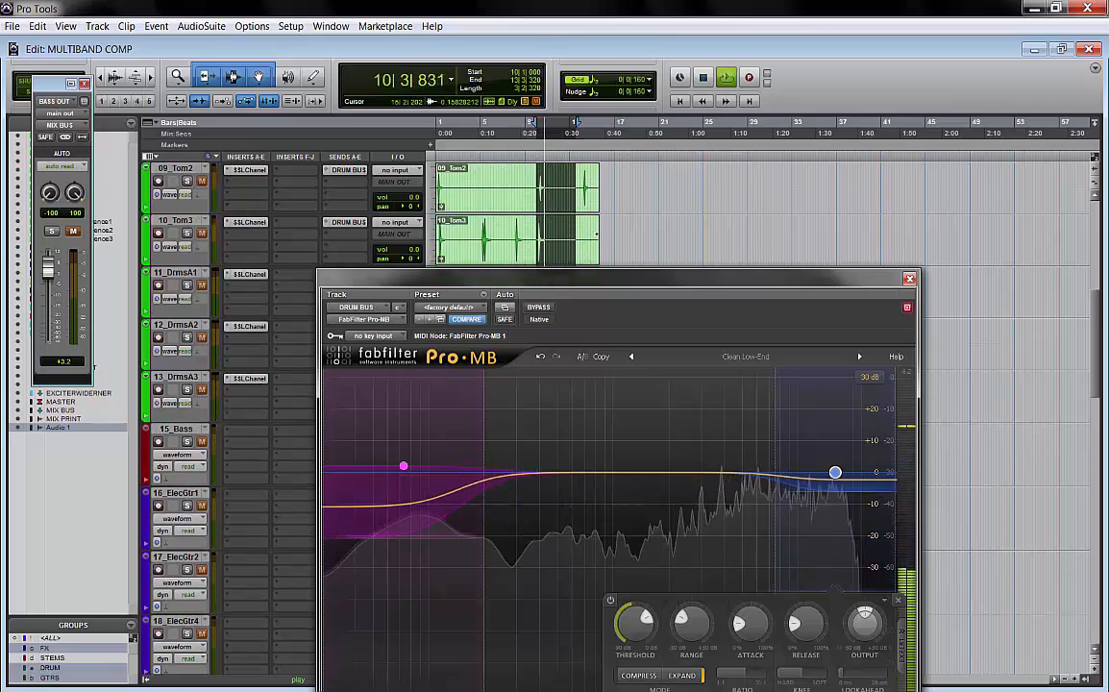
scroll(595, 259, "up", 3)
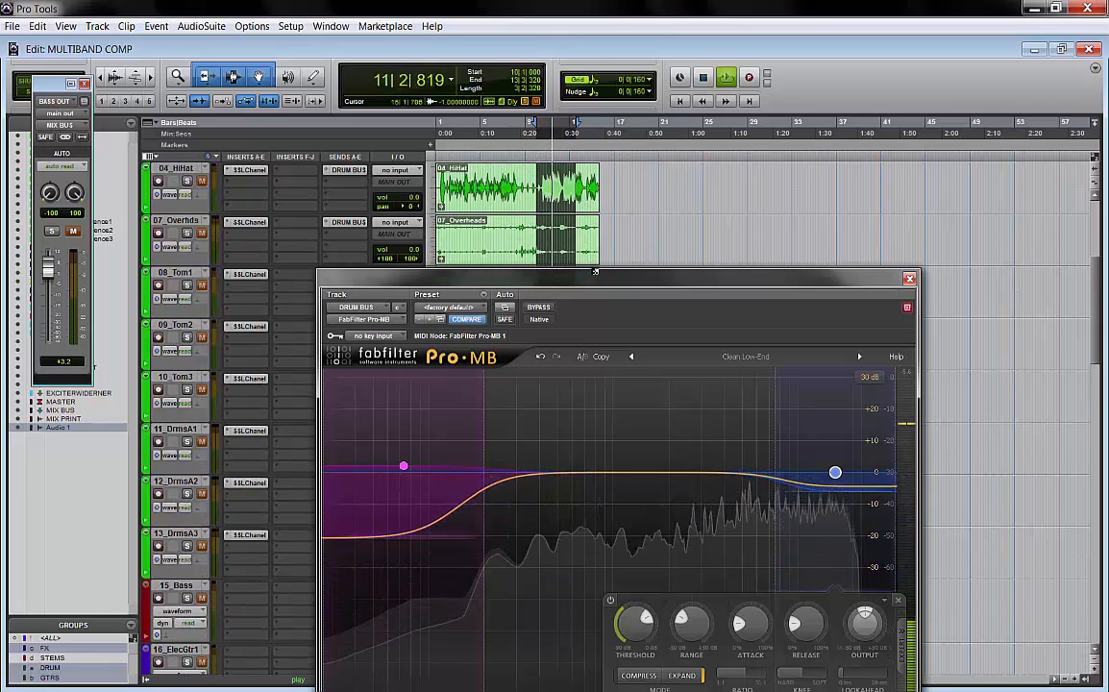
left_click_drag(595, 272, 591, 170)
key("space")
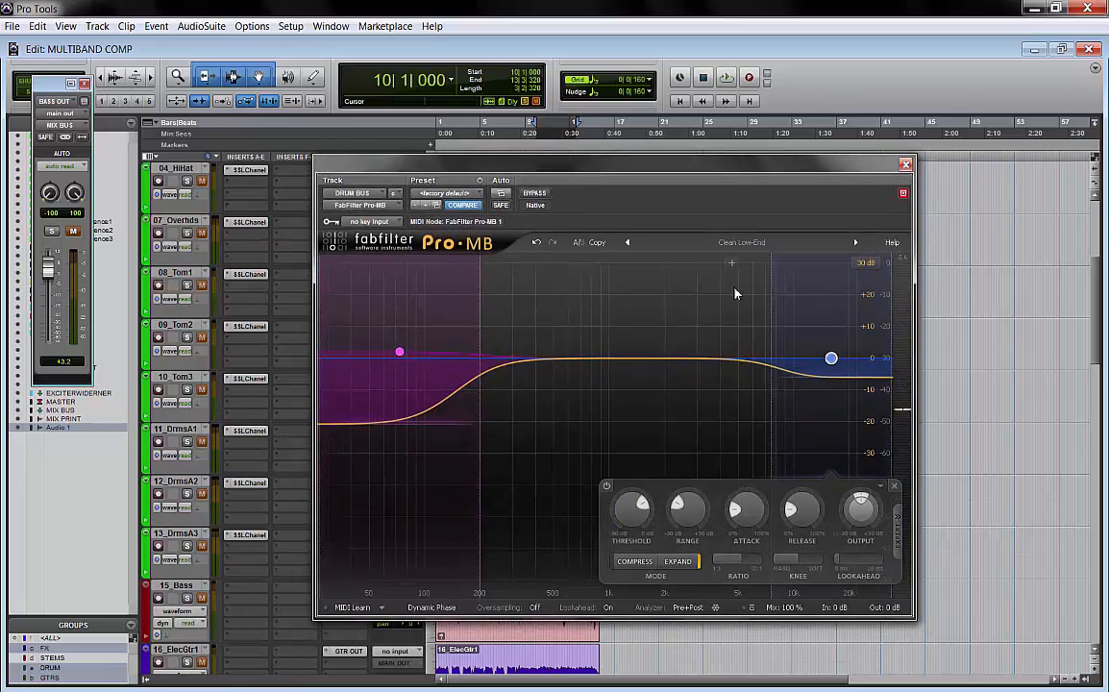
Play the selection, solo the high band for a moment, and lower its crossover to about 5 kHz.
key("space")
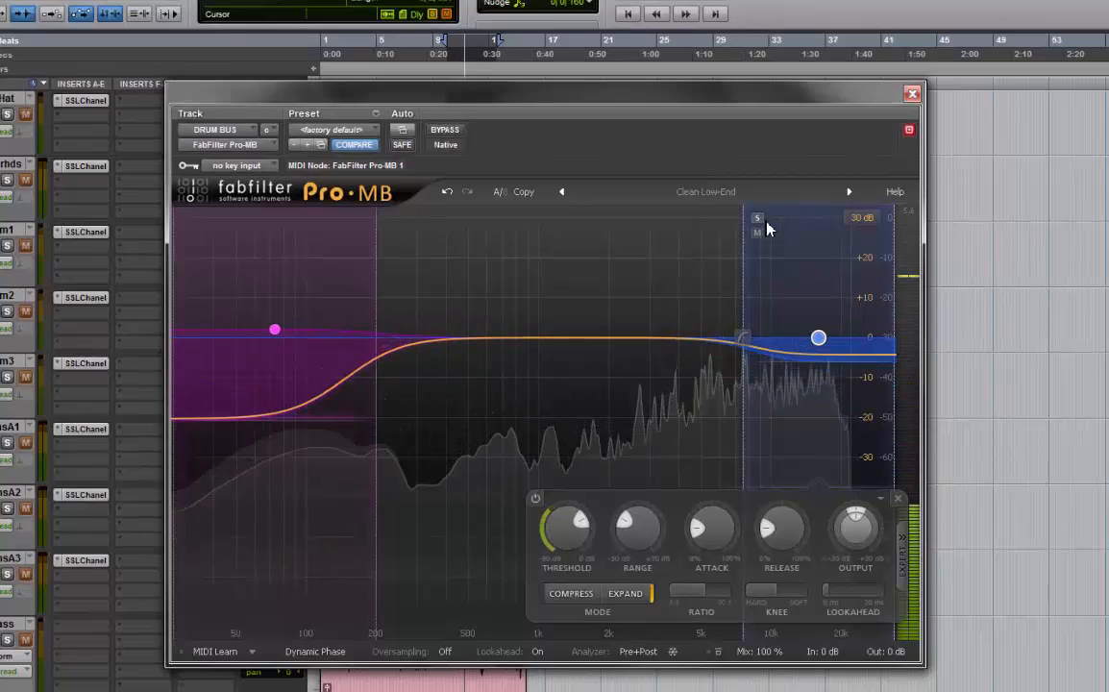
left_click(760, 220)
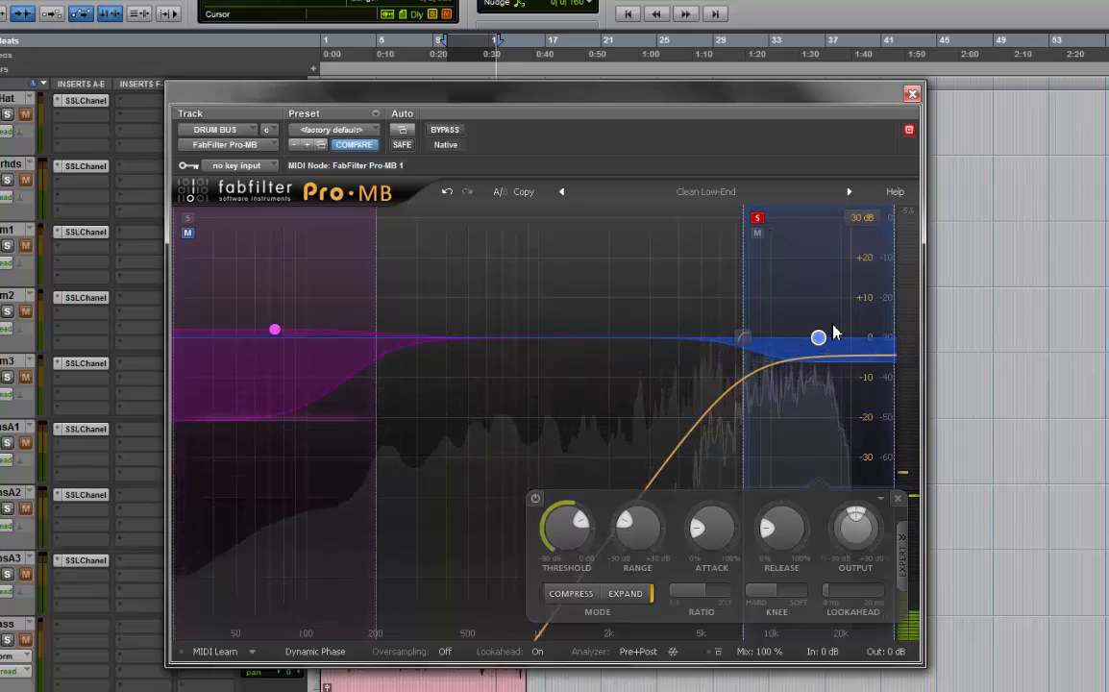
left_click(757, 218)
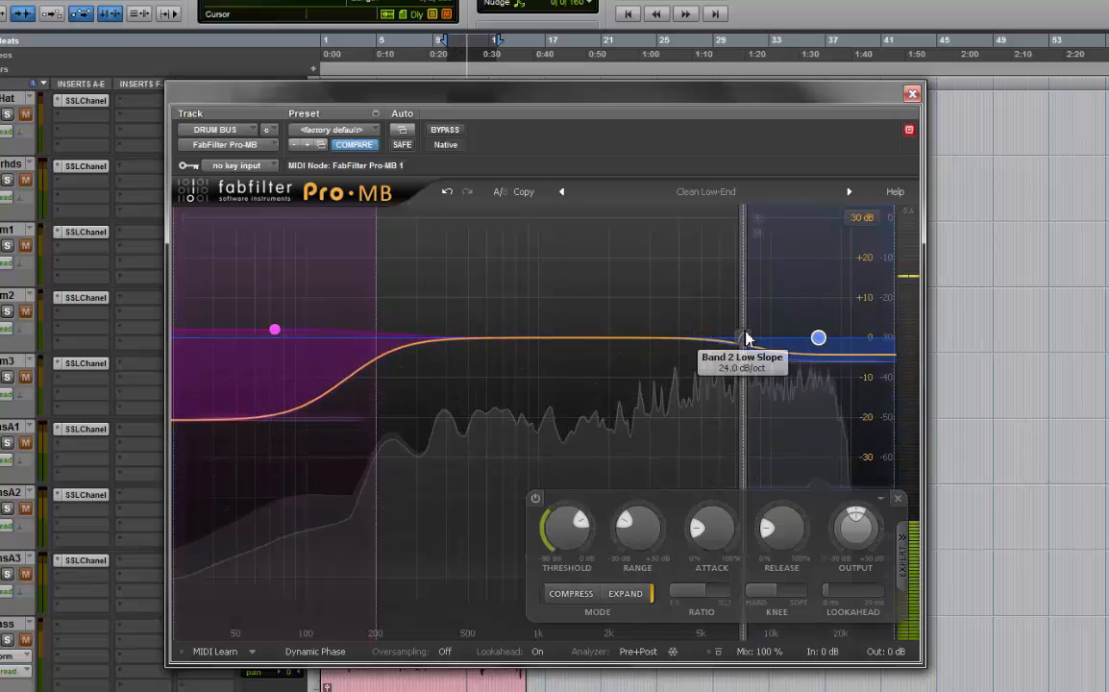
left_click_drag(734, 339, 708, 340)
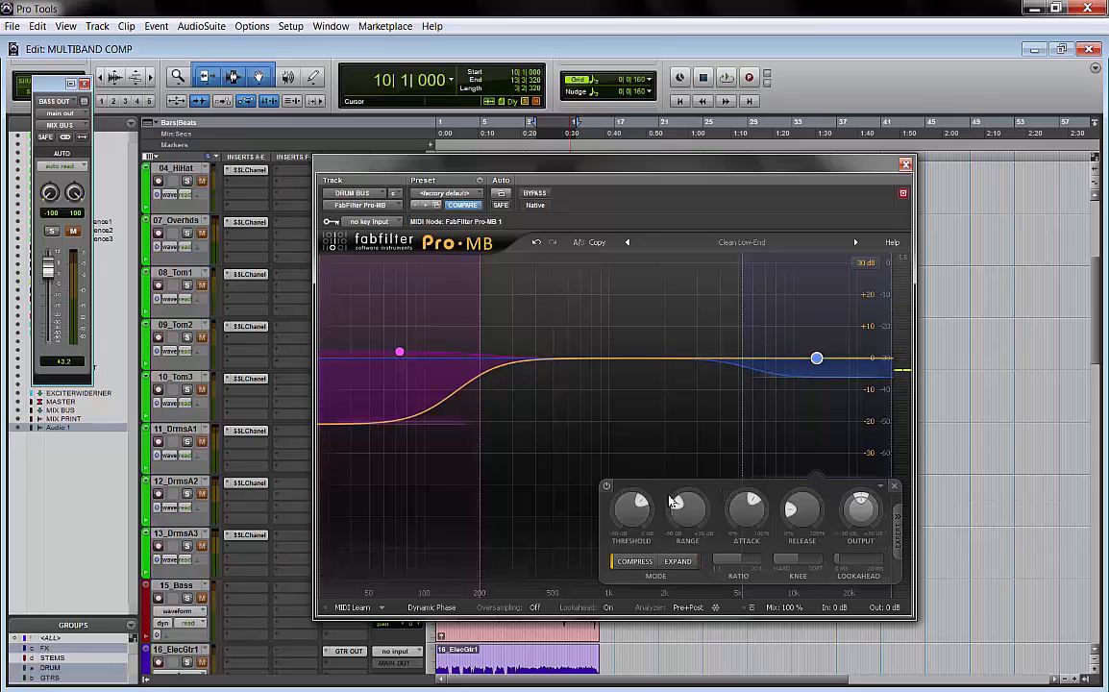
During playback, lower the high band's threshold to about -36.5 dB and set its range to about -17 dB.
key("space")
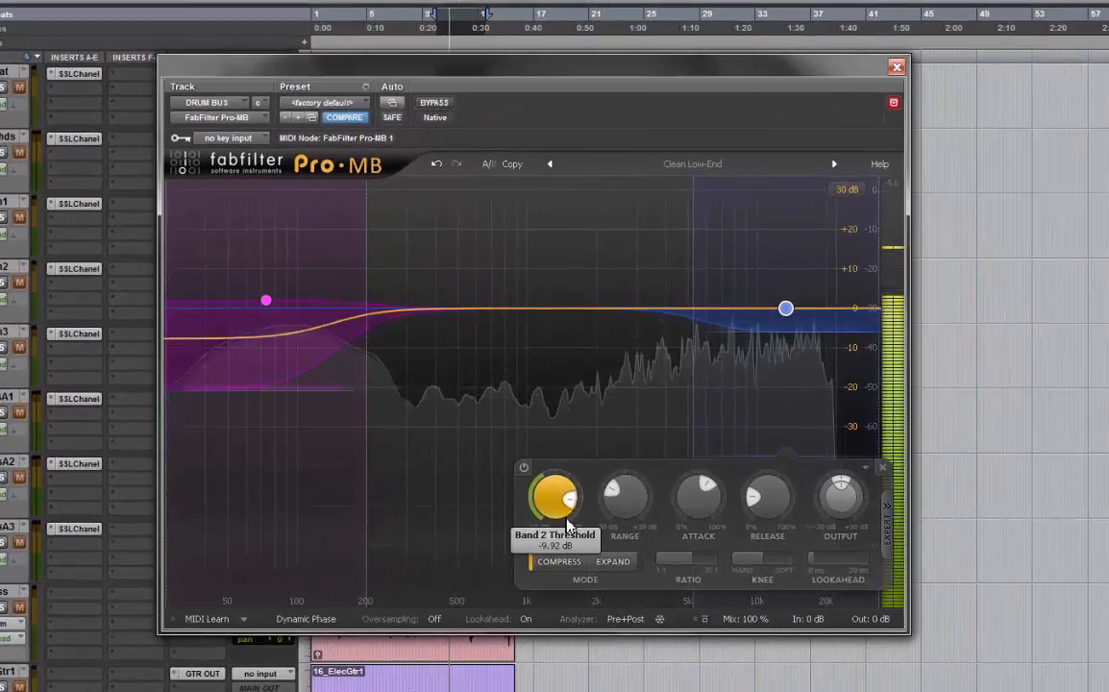
scroll(554, 495, "down", 3)
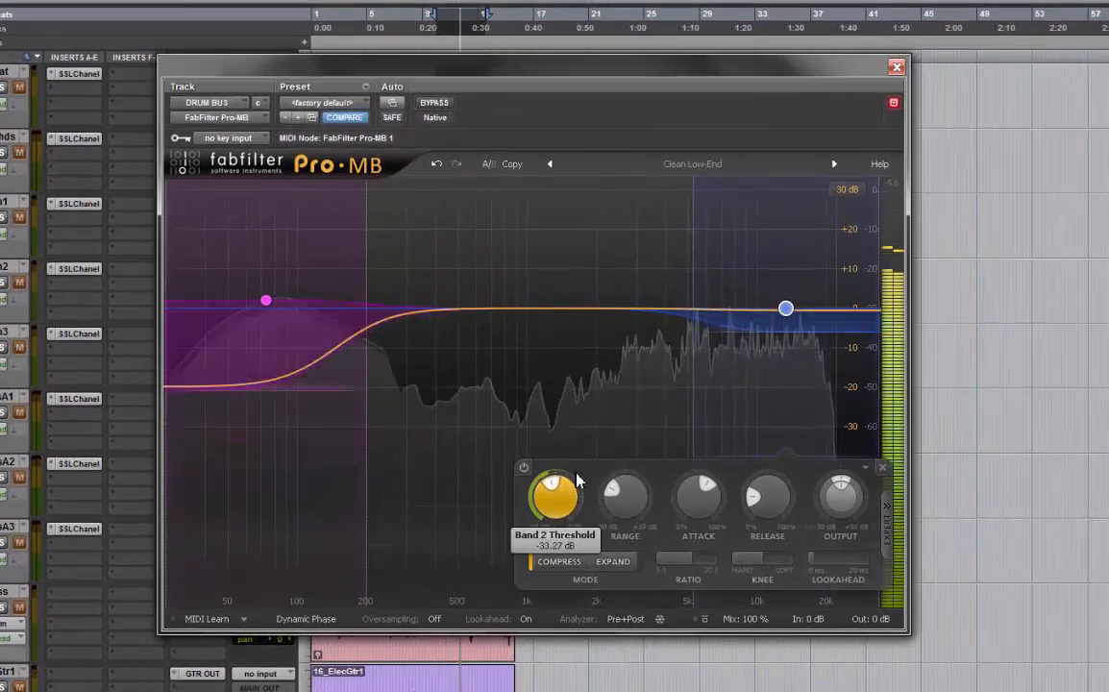
scroll(578, 480, "down", 2)
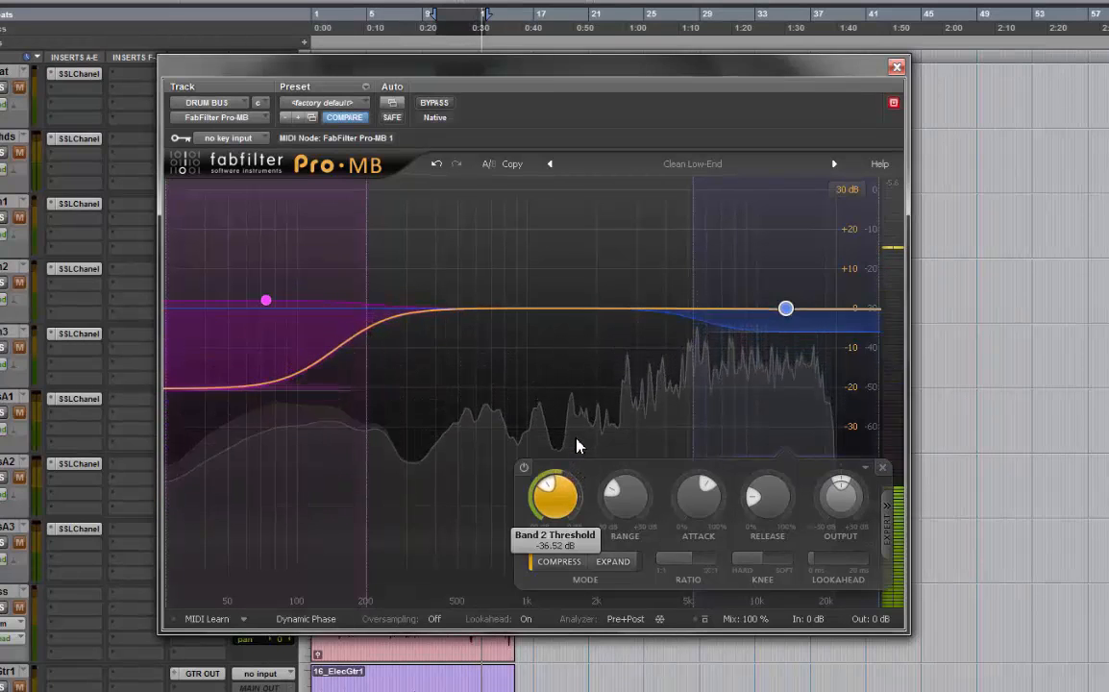
left_click_drag(632, 505, 634, 536)
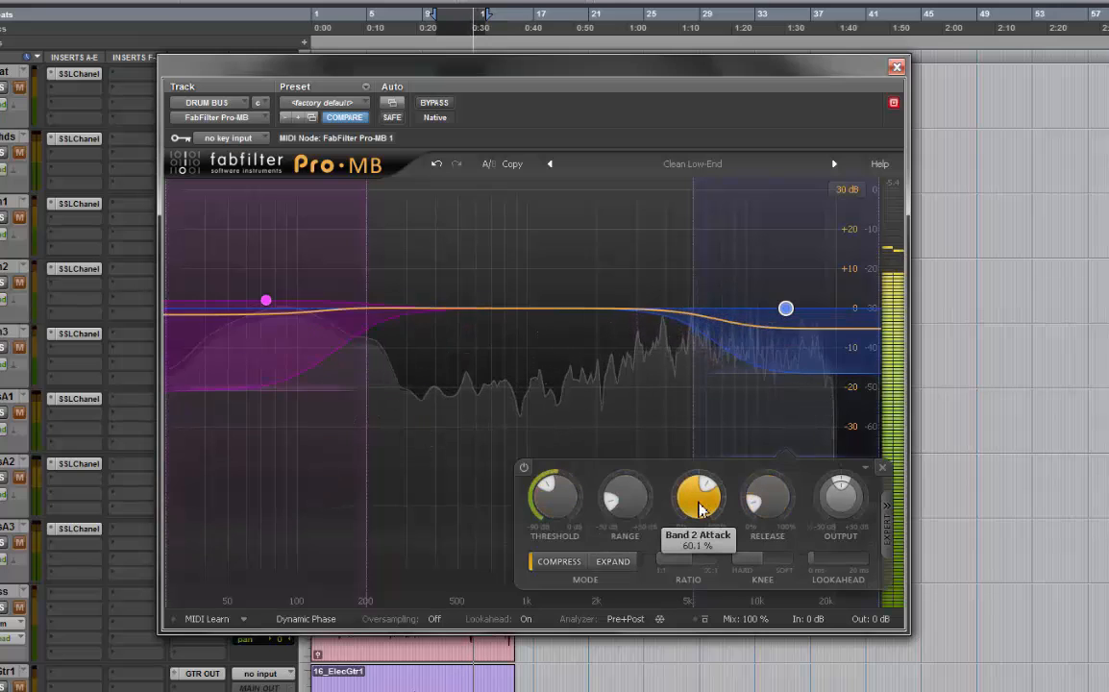
Compare the high band bypassed and active, stop playback, and raise the band's output to about +7.5 dB.
left_click(523, 468)
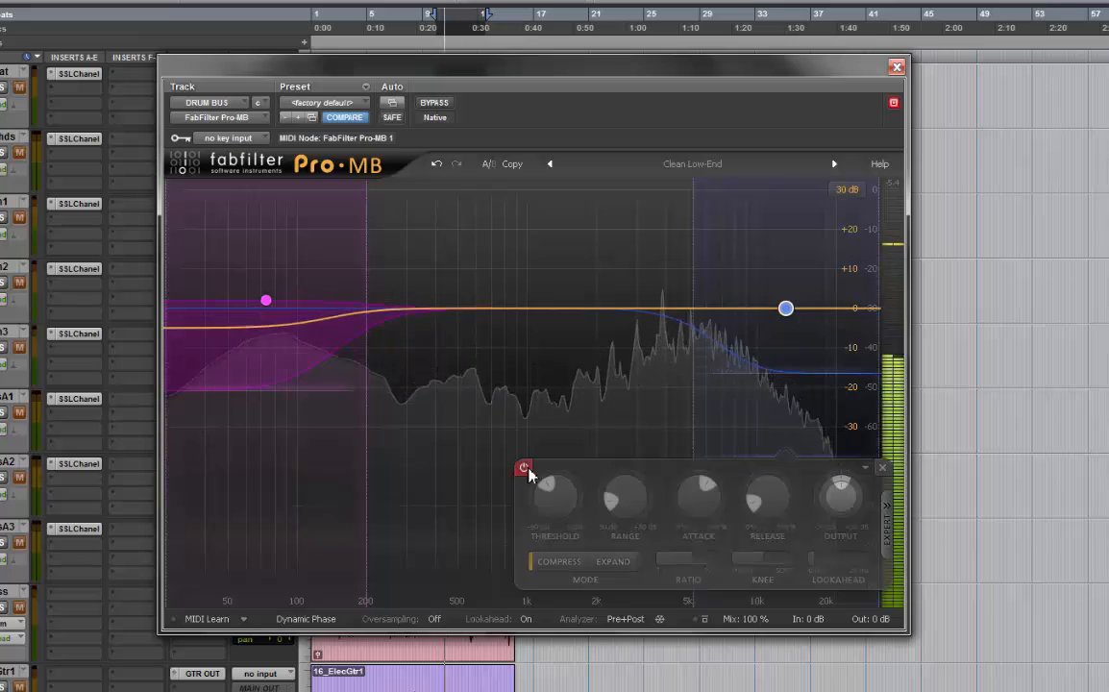
left_click(525, 469)
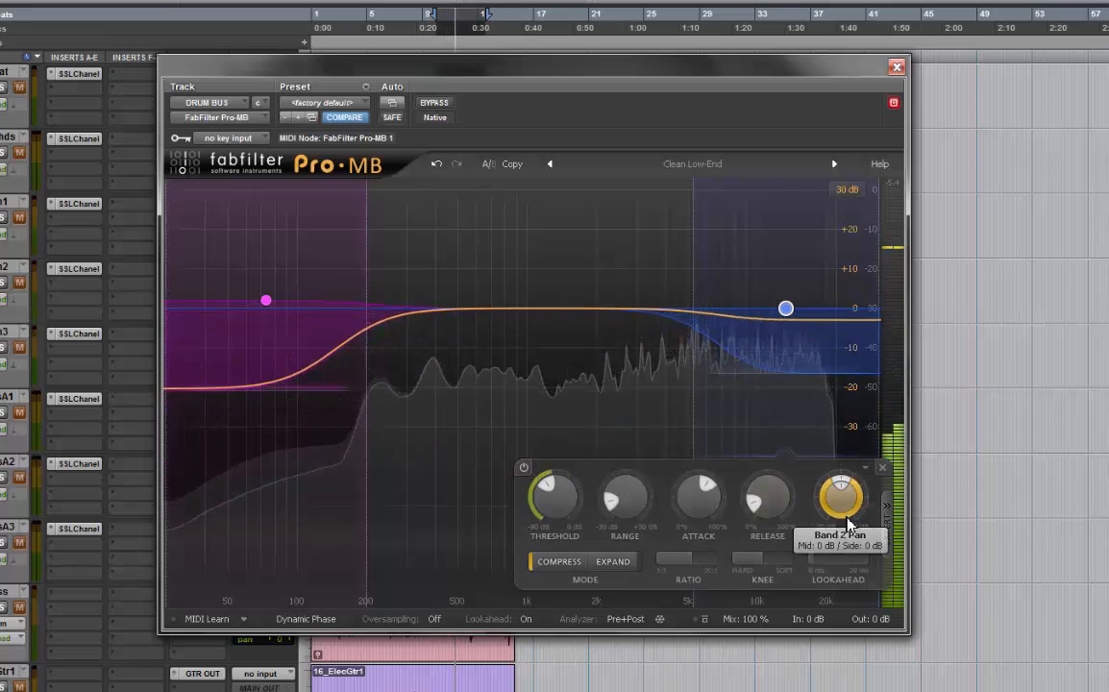
key("space")
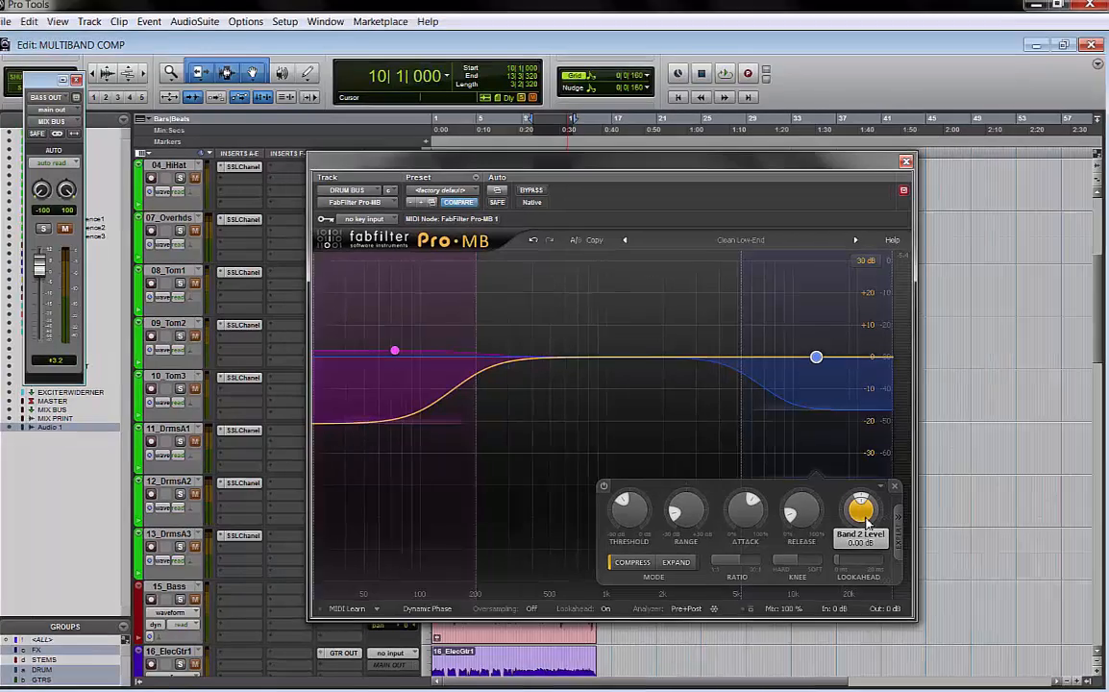
left_click_drag(866, 520, 868, 492)
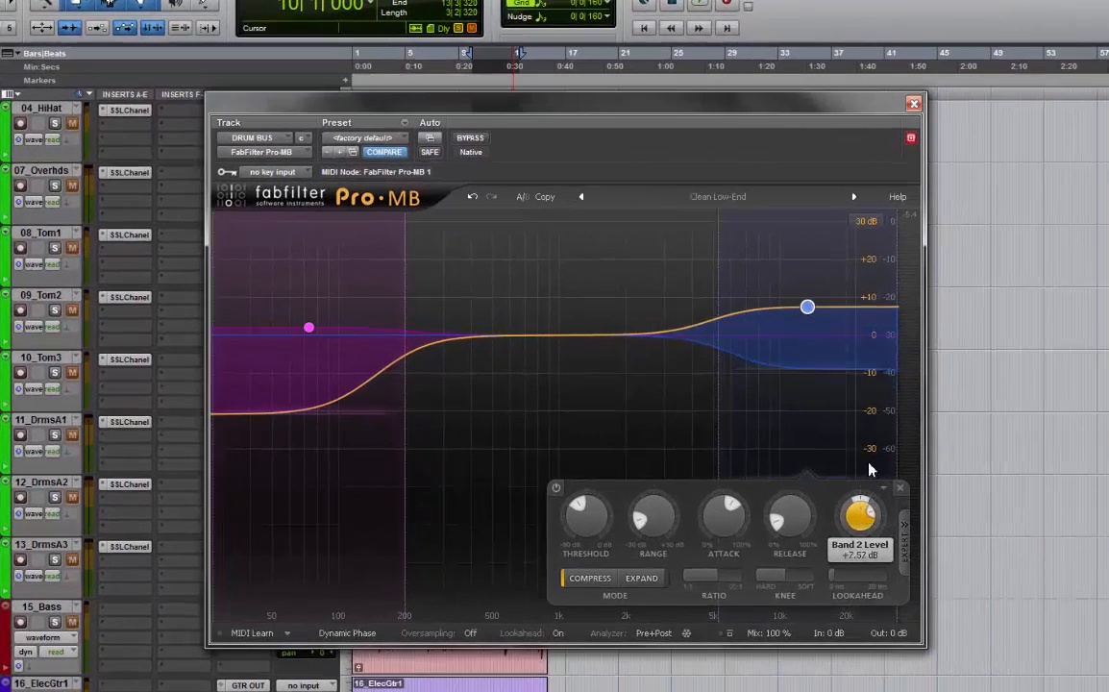
Play the drum section and compare the whole Pro-MB effect bypassed and active on the drum bus.
key("space")
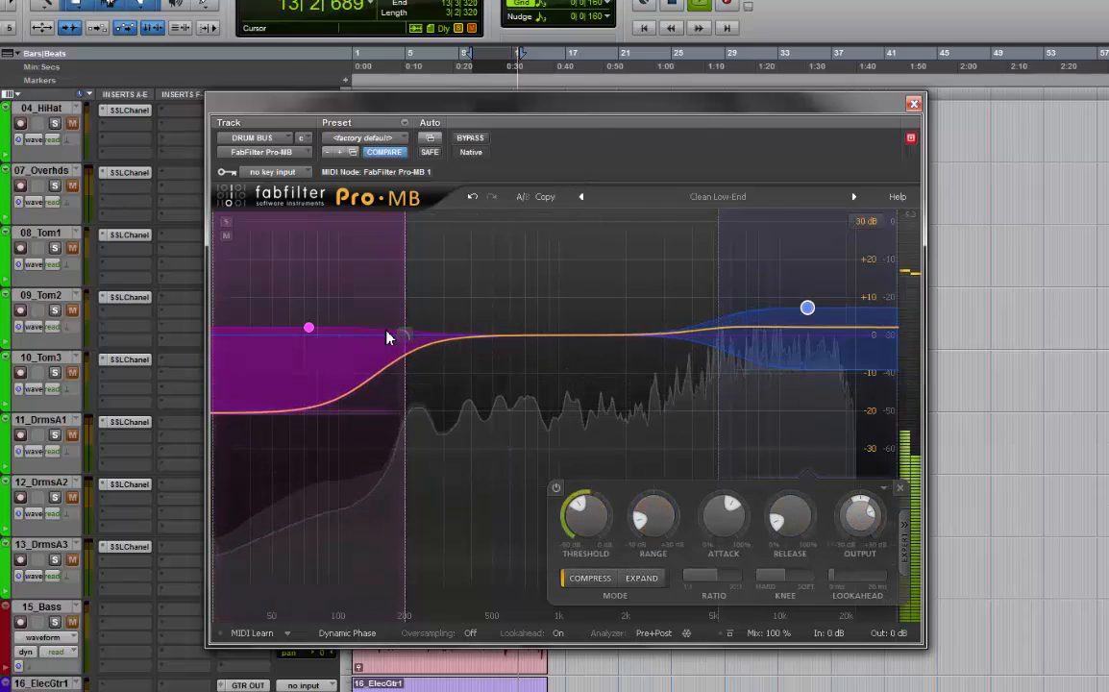
left_click(478, 145)
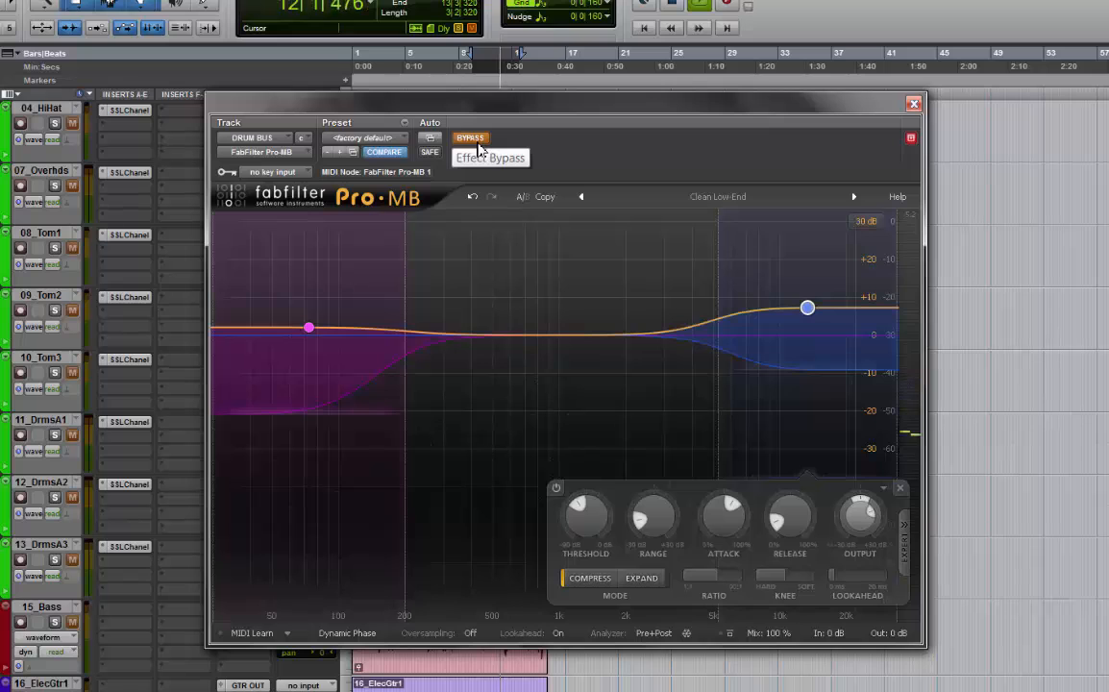
left_click(477, 145)
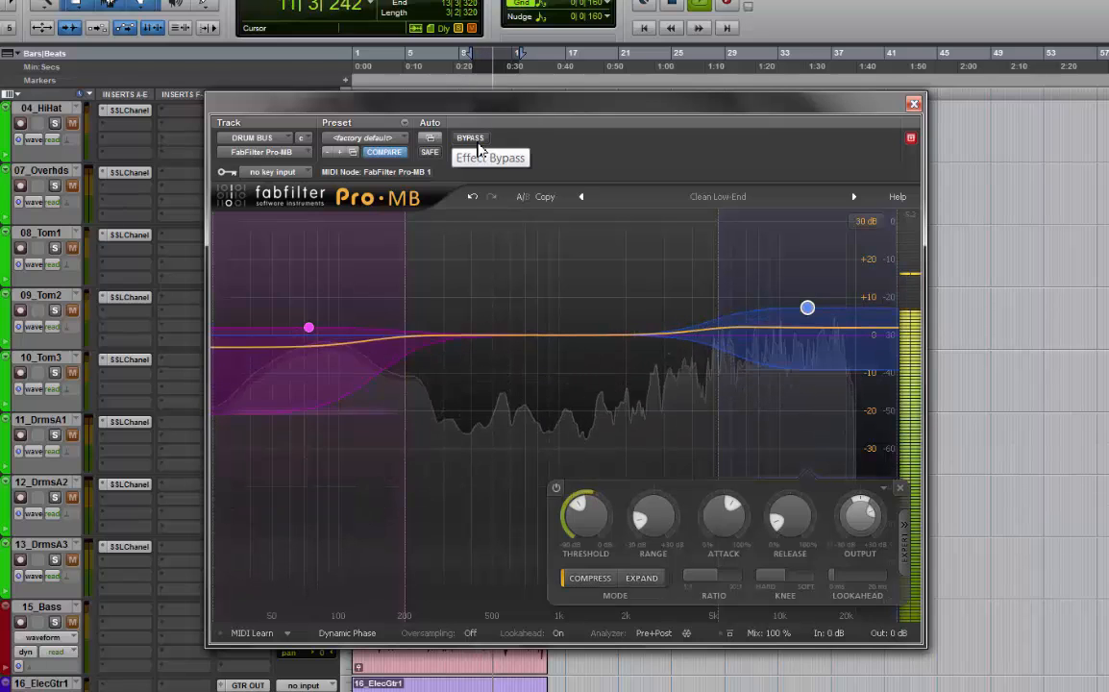
left_click(476, 144)
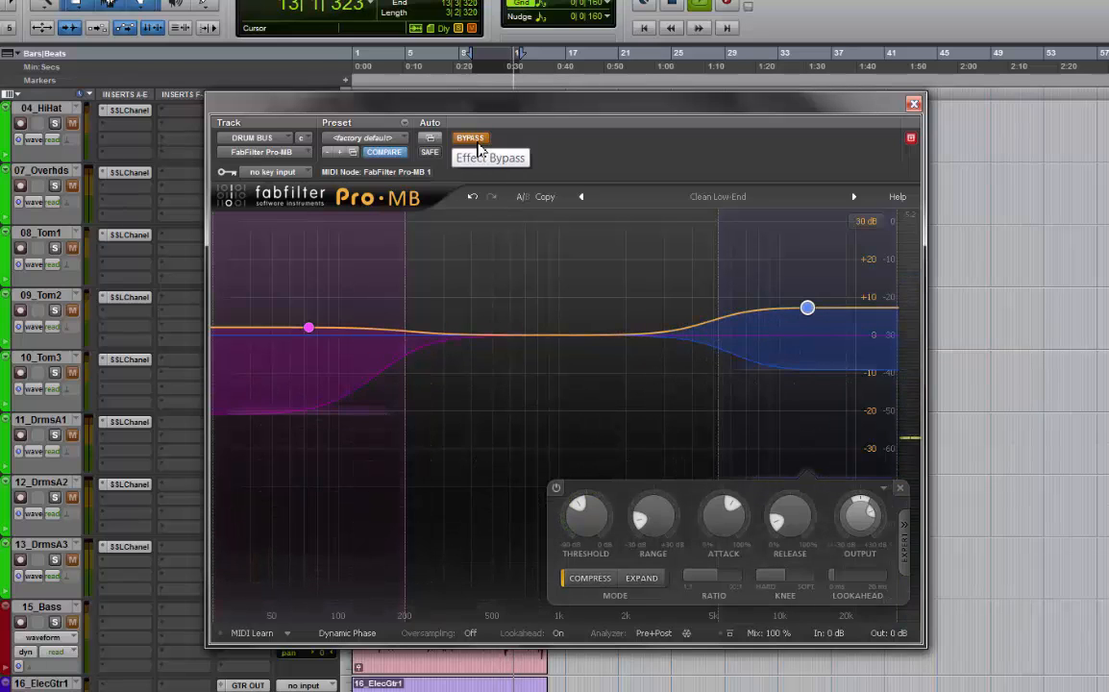
left_click(477, 144)
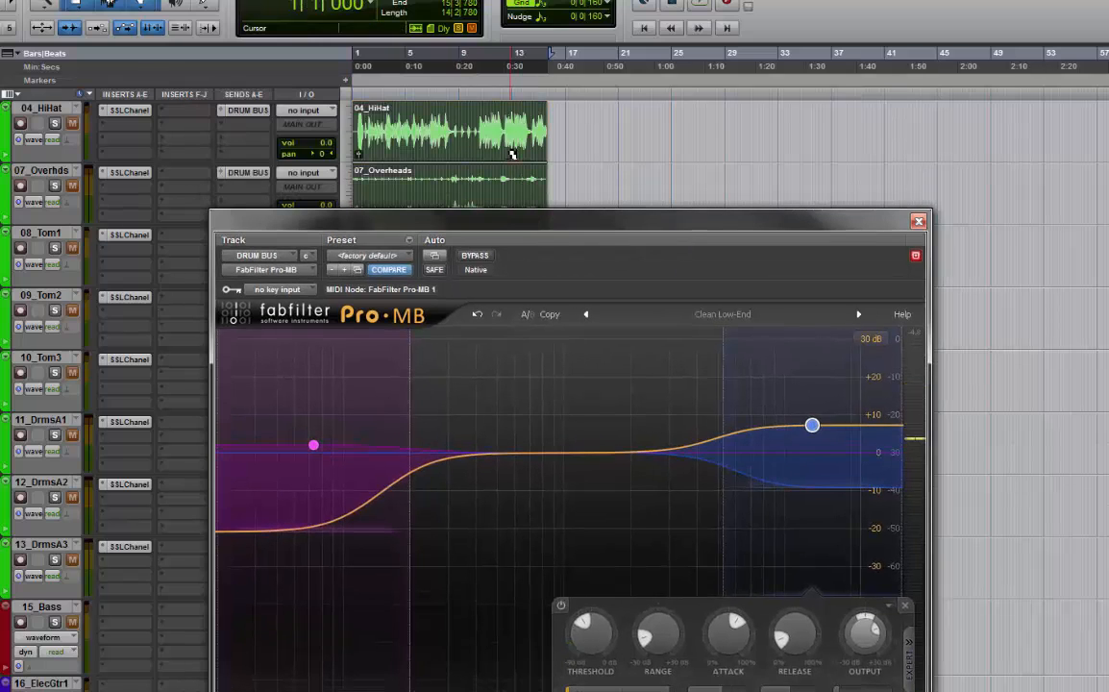
left_click_drag(523, 225, 510, 114)
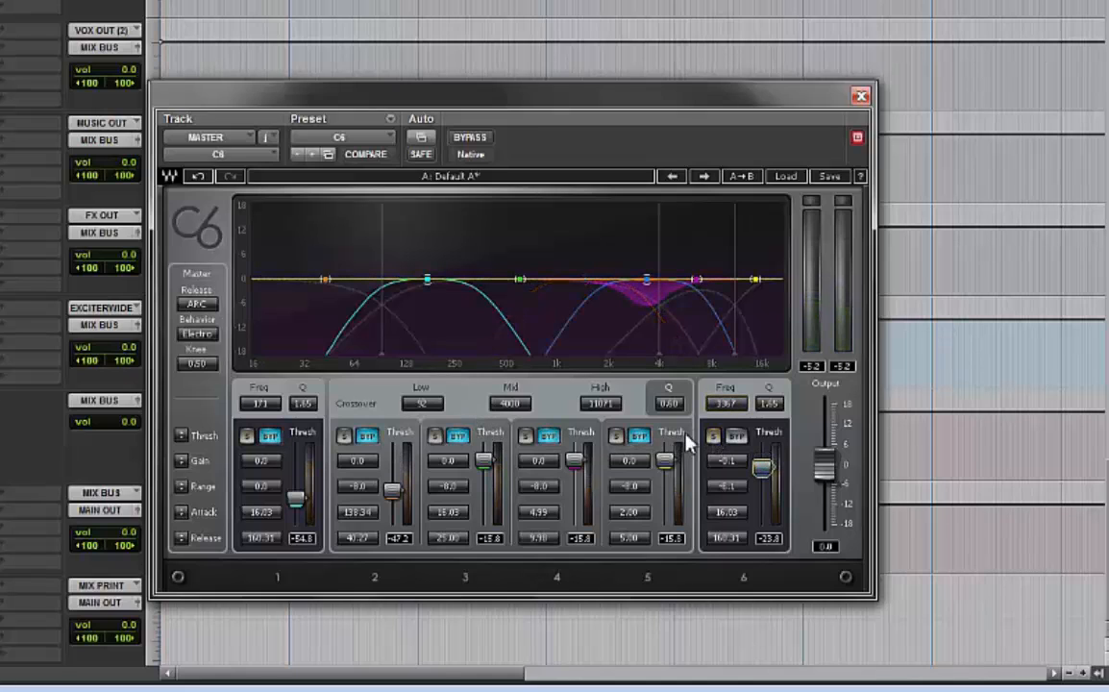
Solo band 6 of the master's C6 while setting its frequency to 3343, and compare the band bypassed and active.
left_click(711, 436)
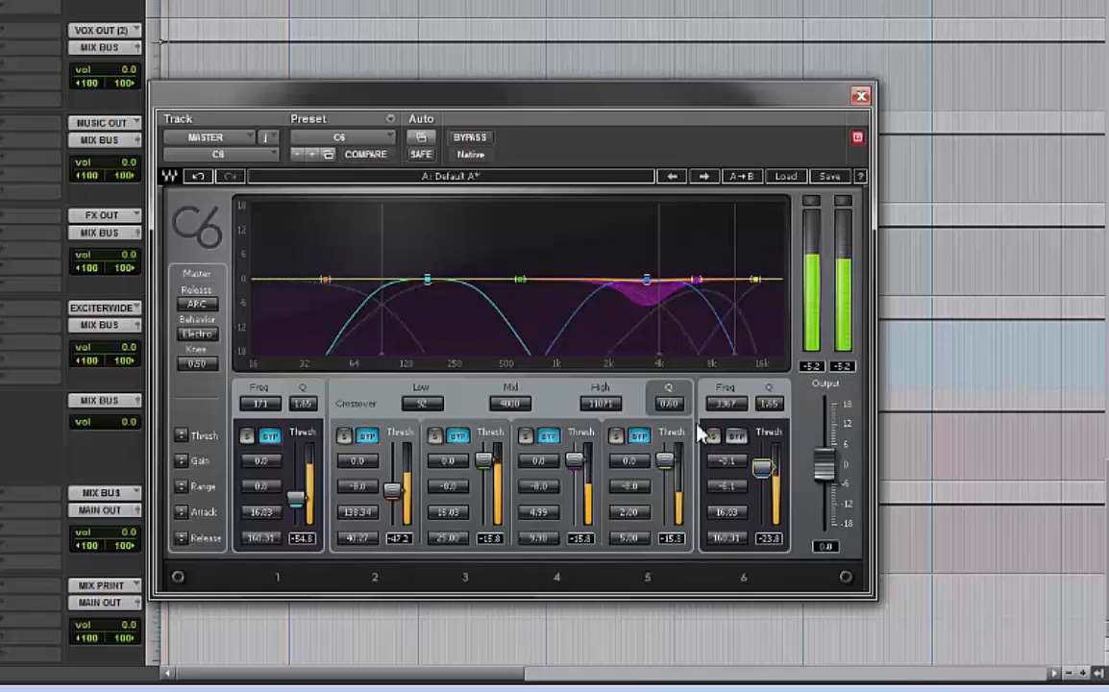
left_click_drag(727, 412, 721, 431)
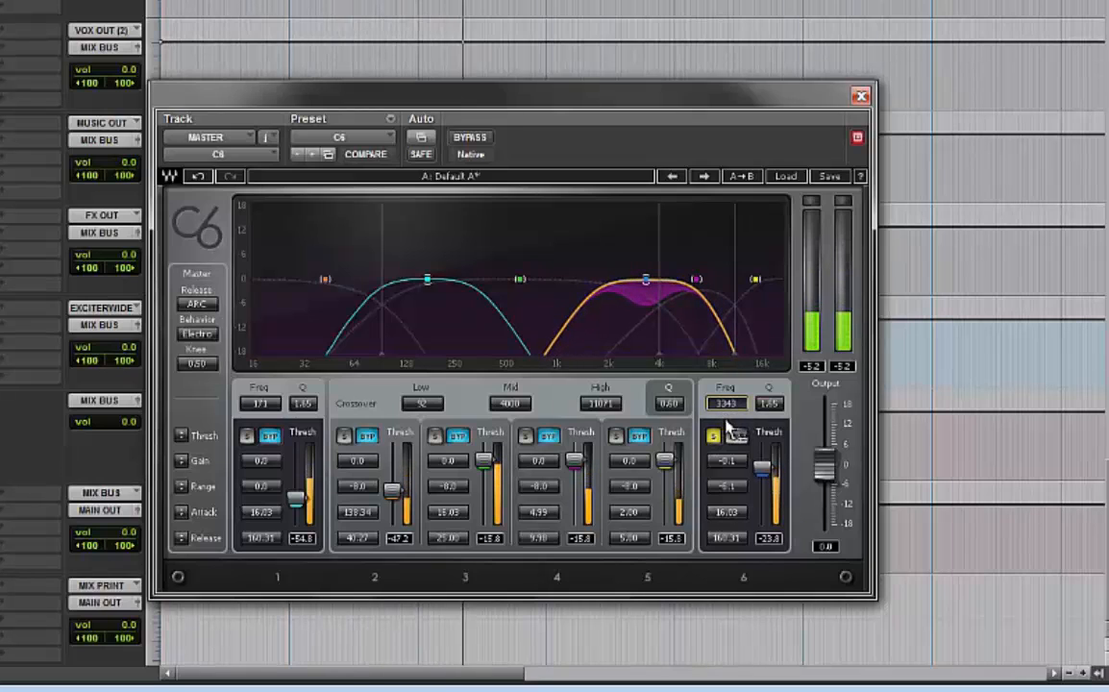
left_click(713, 437)
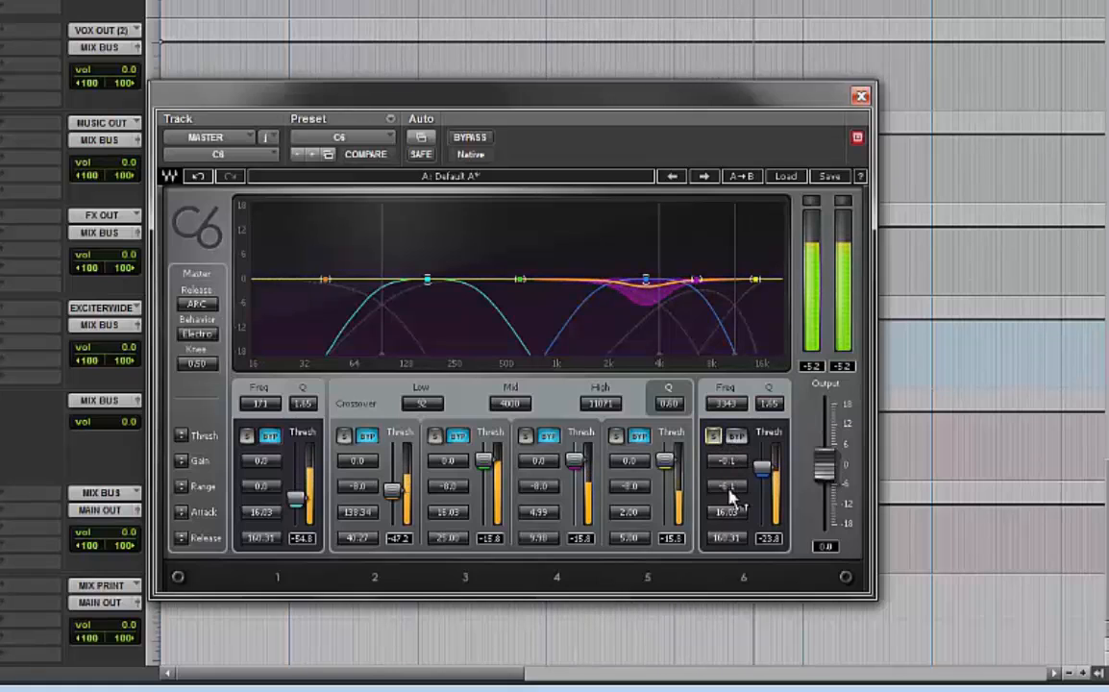
left_click(735, 437)
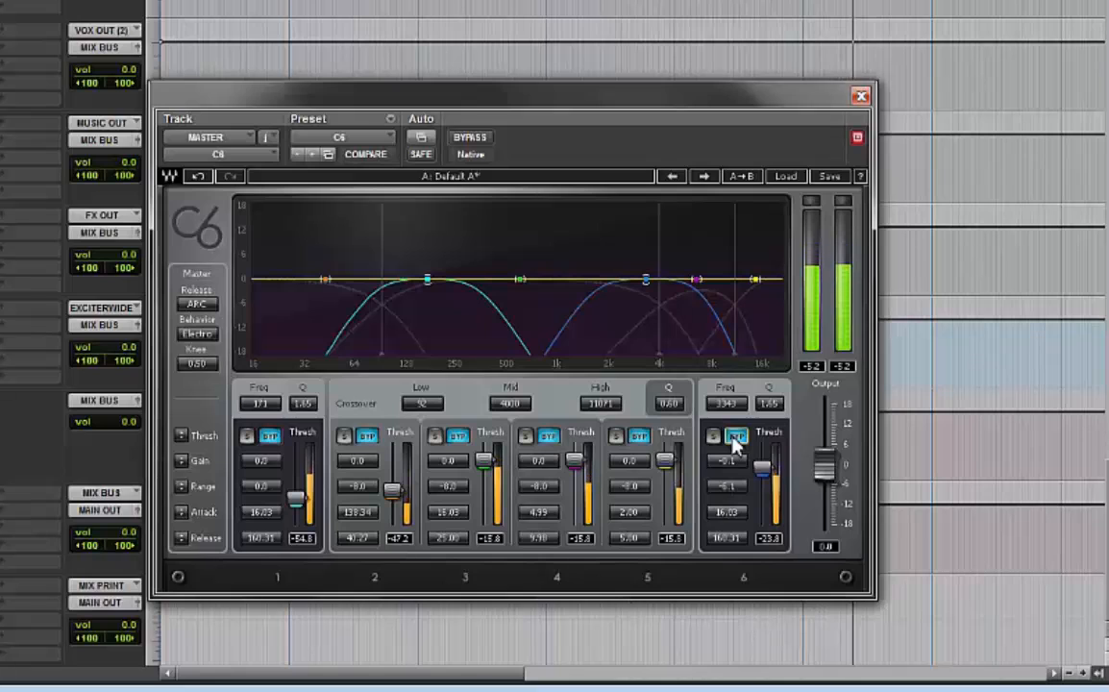
left_click(735, 437)
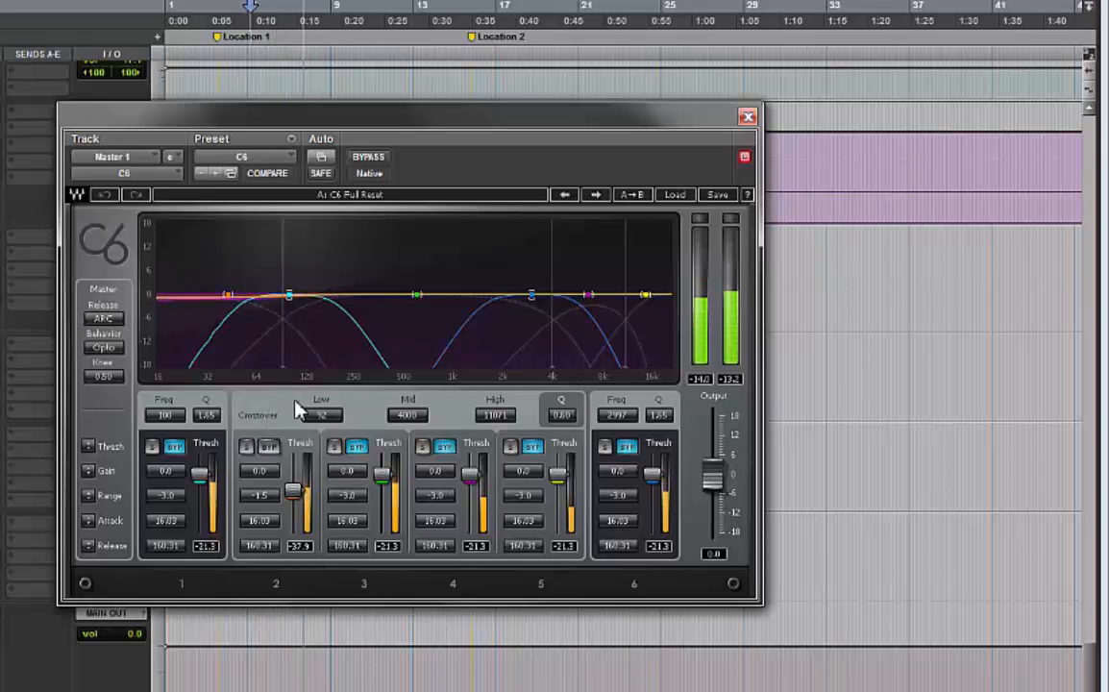
Audition band 2 of the C6 on Master 1 in solo, and compare the band bypassed and active.
left_click(246, 448)
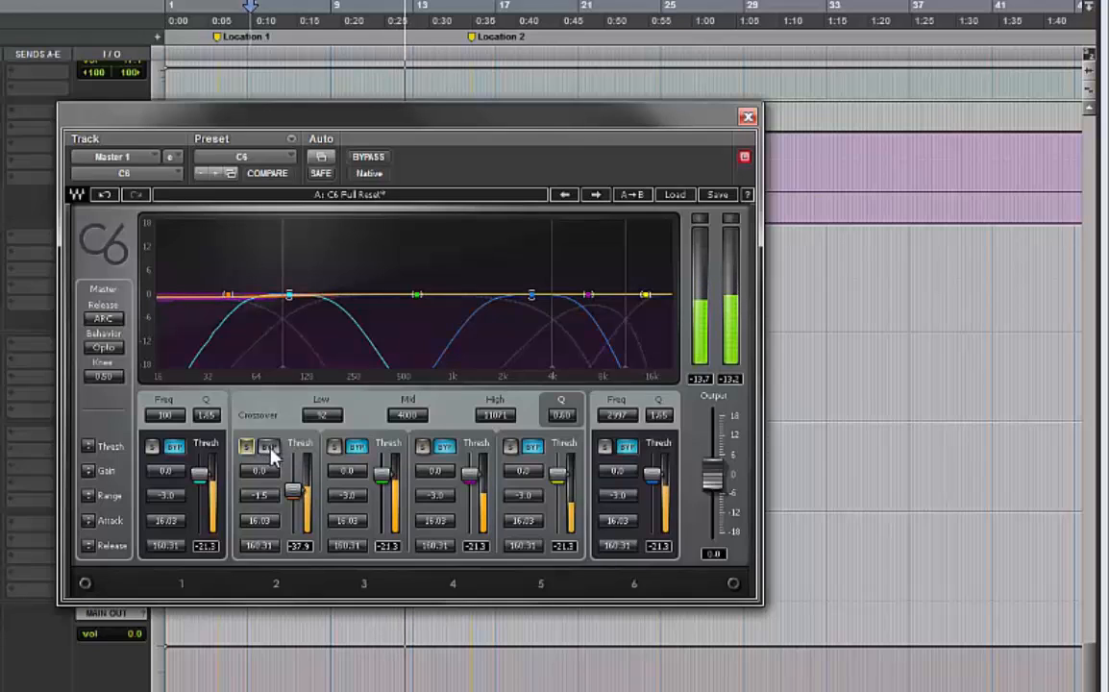
left_click(269, 448)
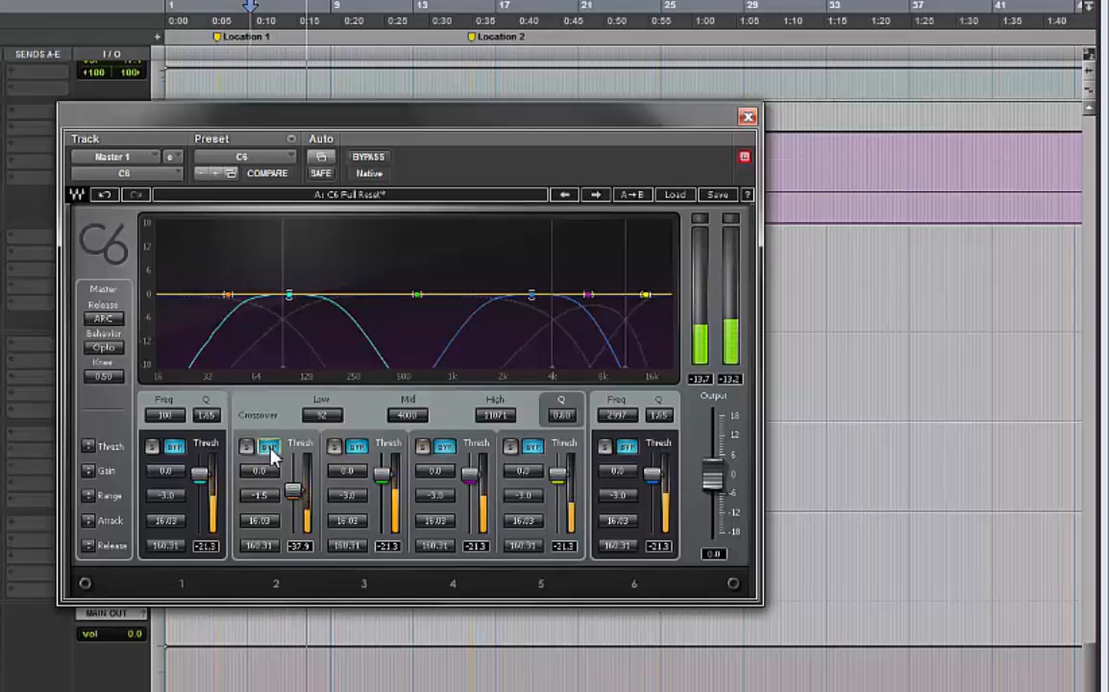
left_click(269, 448)
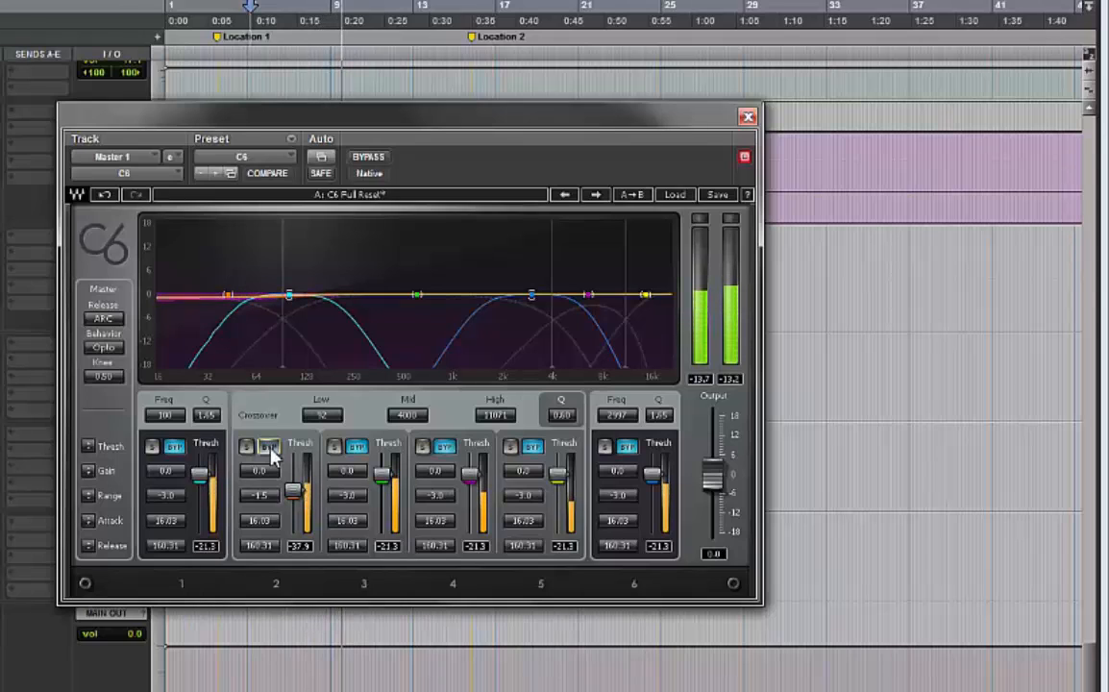
Replay the mix and repeatedly compare band 2 of the C6 on Master 1 bypassed and active, leaving it active with playback stopped.
key("space")
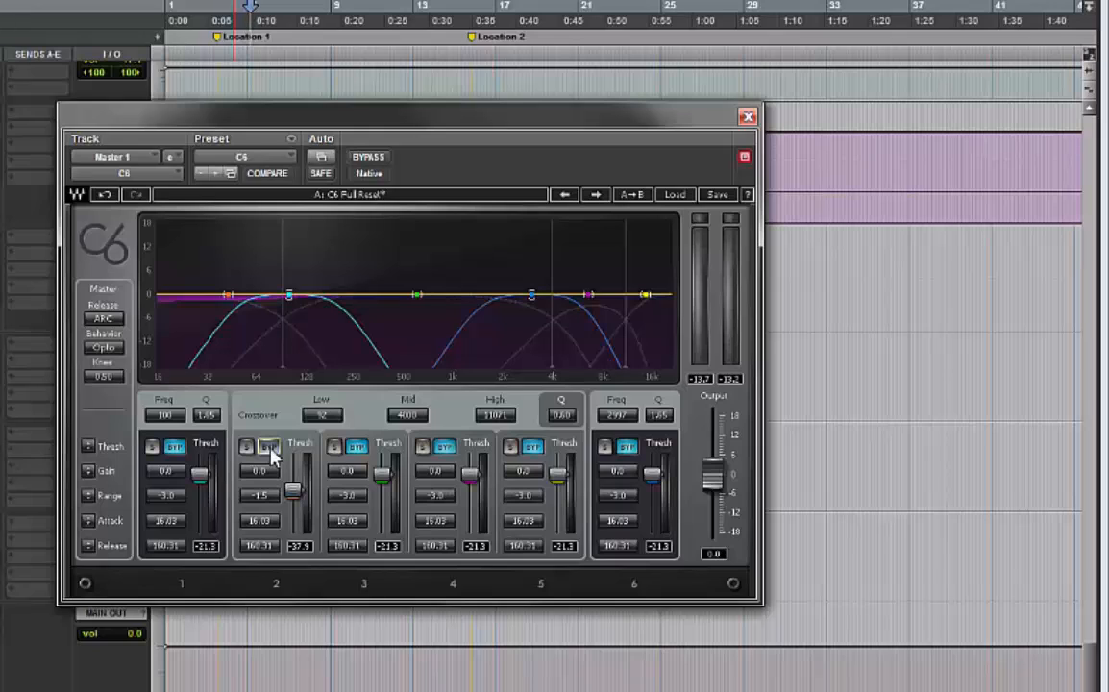
key("space")
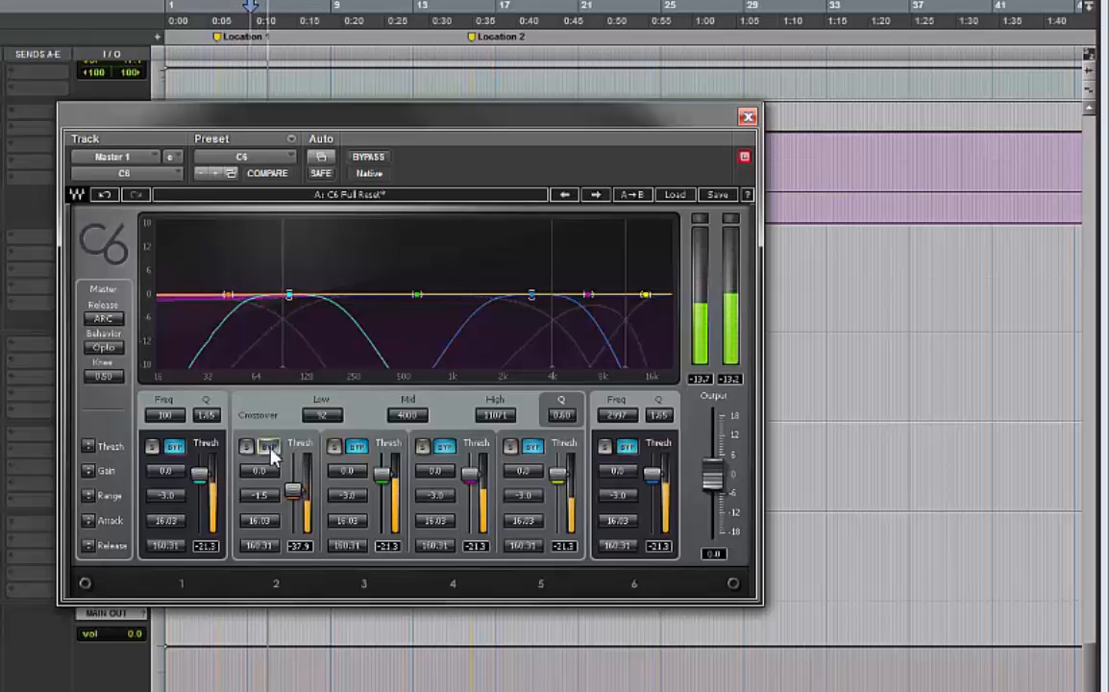
left_click(269, 447)
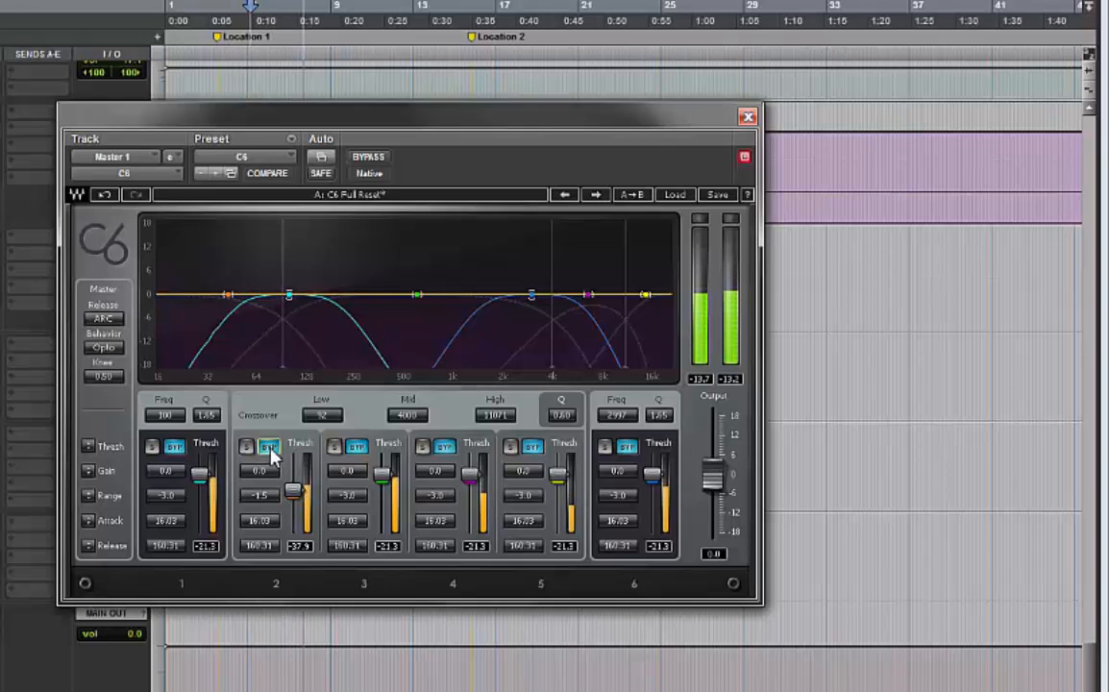
left_click(269, 448)
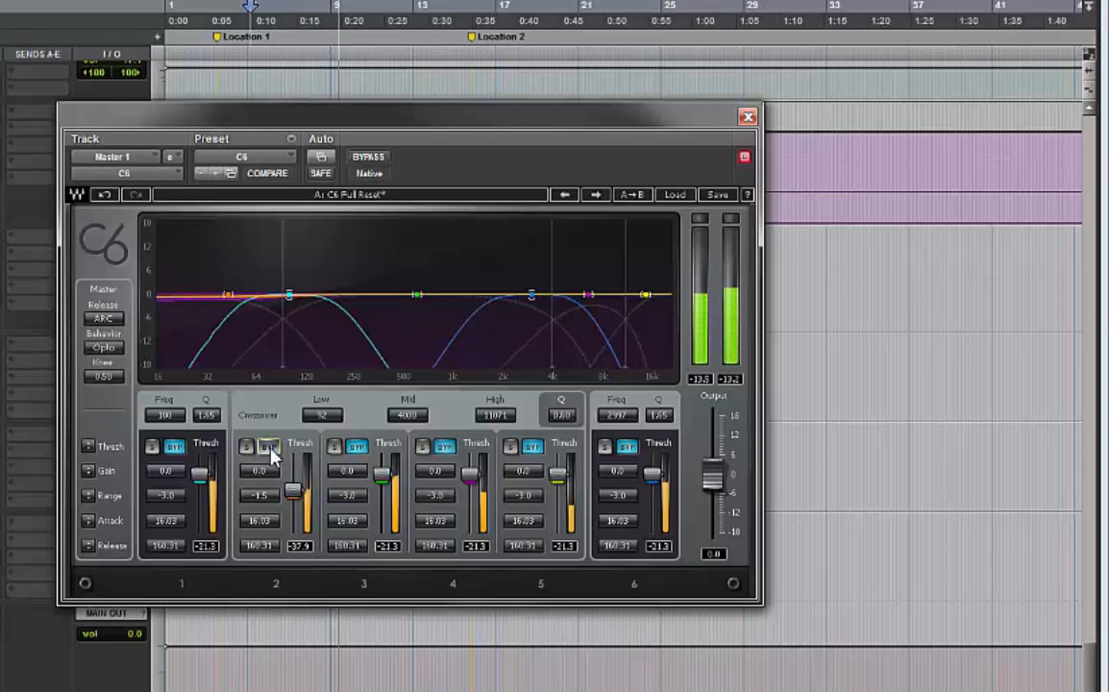
key("space")
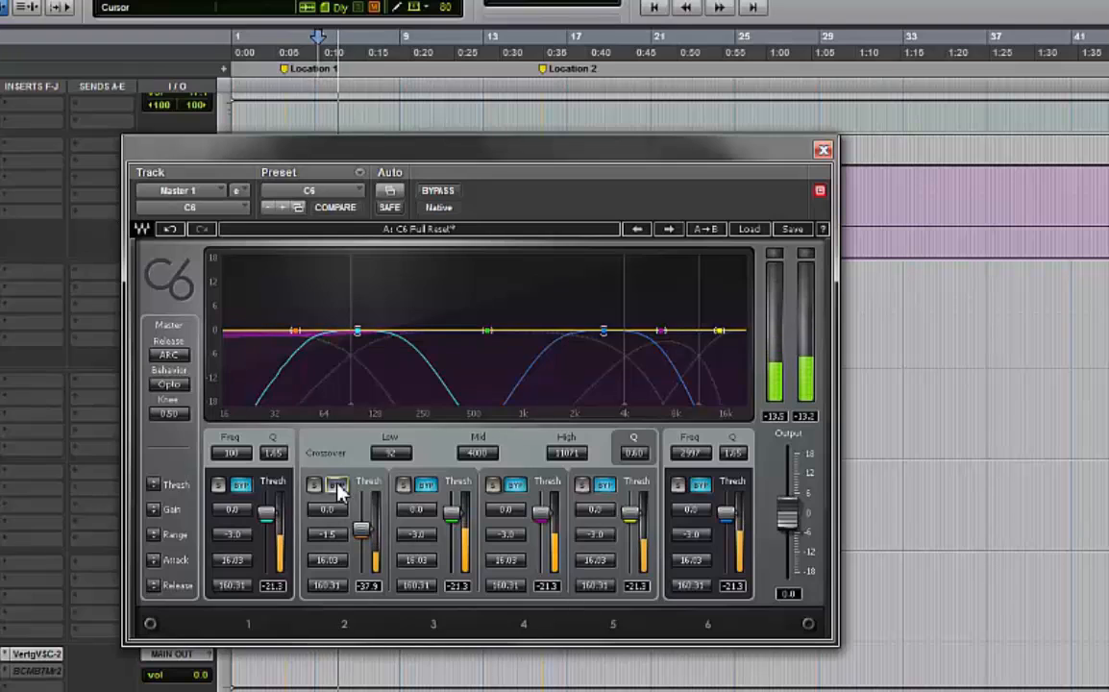
left_click(337, 486)
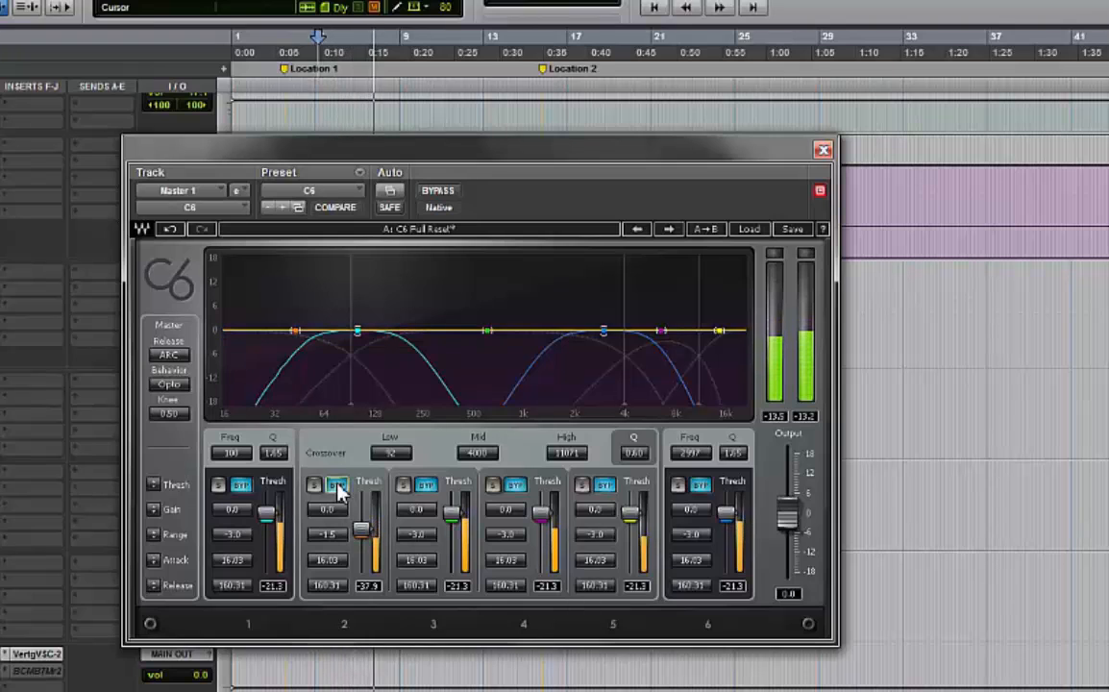
left_click(336, 486)
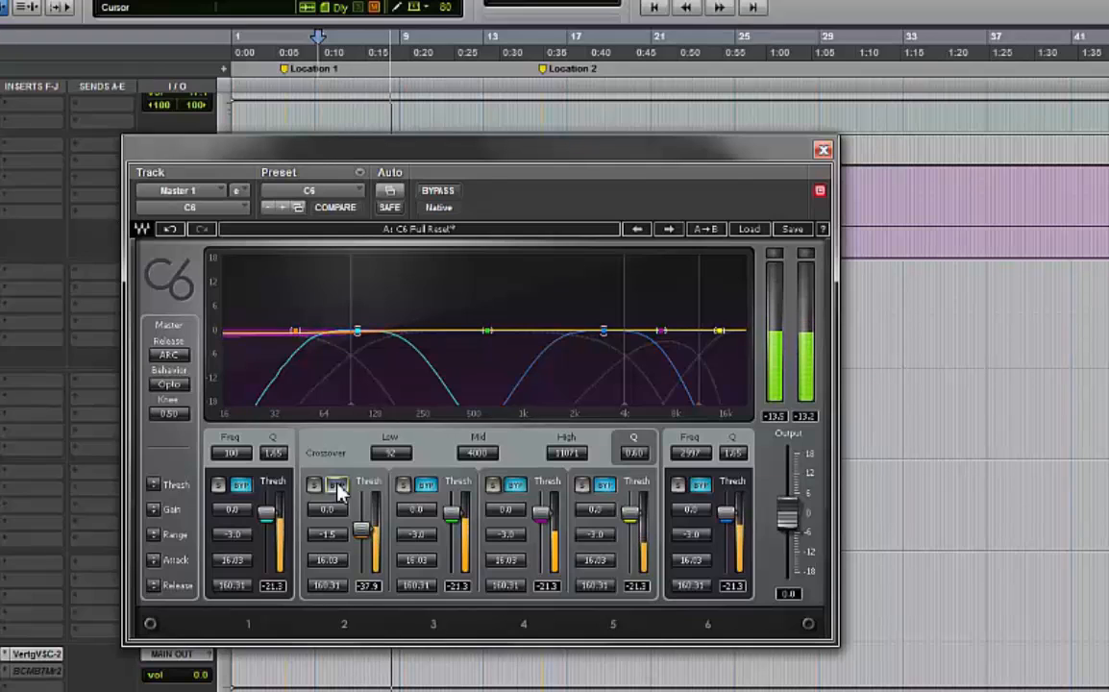
key("space")
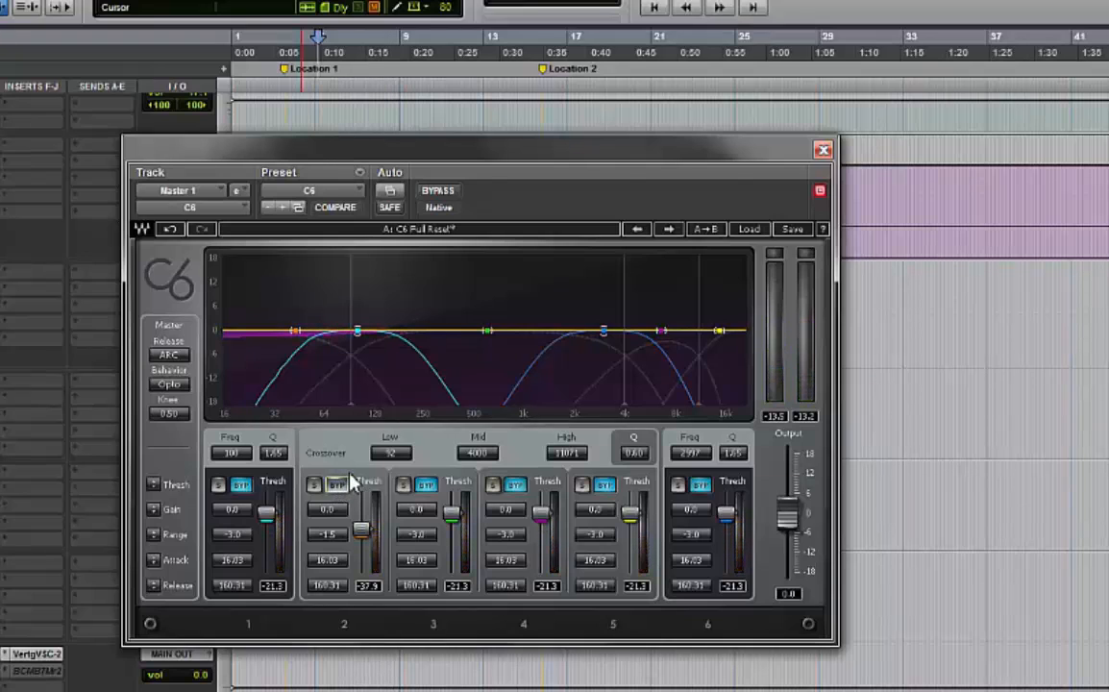